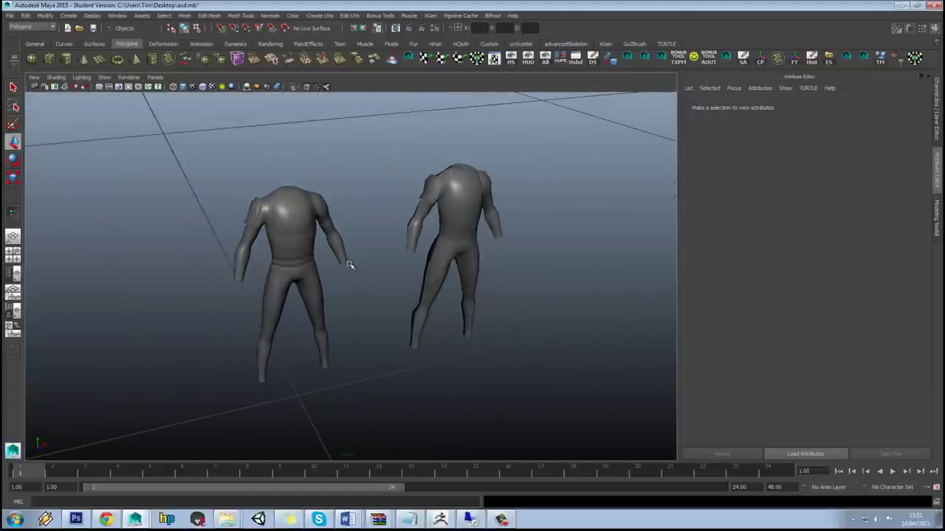
Examine the low-poly body beside the high-poly one, checking the wireframe around its shoulder and sleeve
scroll(362, 260, up, 2)
alt+drag(367, 259, 361, 239)
alt+middle_drag(361, 239, 344, 252)
scroll(344, 252, up, 4)
click(470, 132)
alt+drag(470, 132, 485, 170)
click(358, 152)
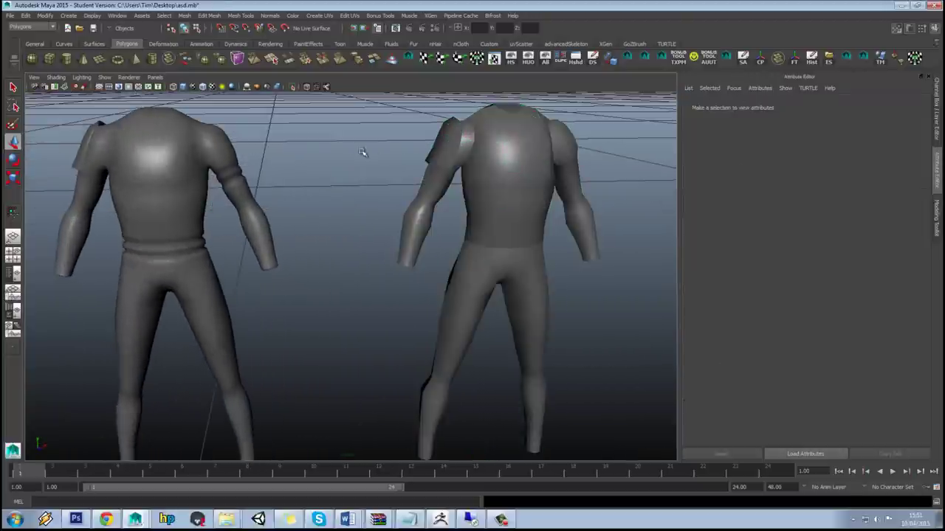
alt+middle_drag(362, 152, 352, 209)
scroll(352, 209, up, 3)
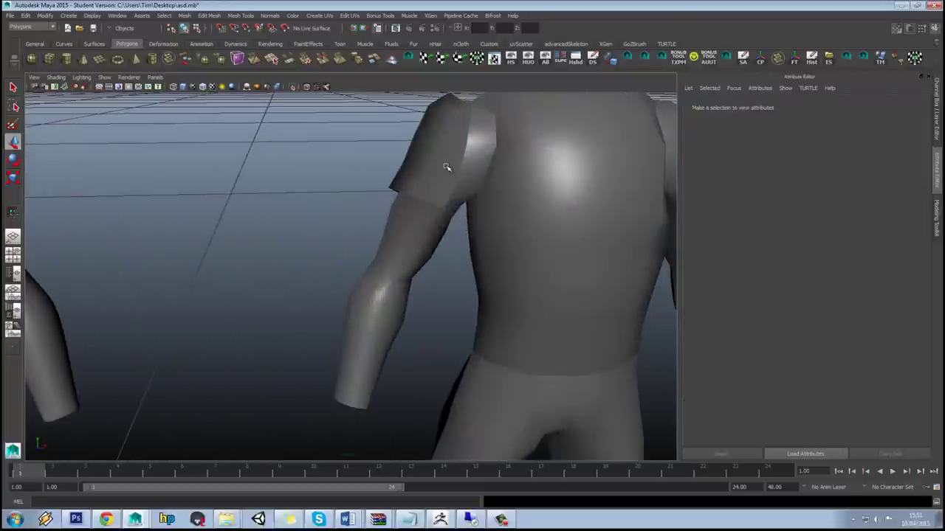
click(446, 167)
alt+right_drag(446, 167, 437, 149)
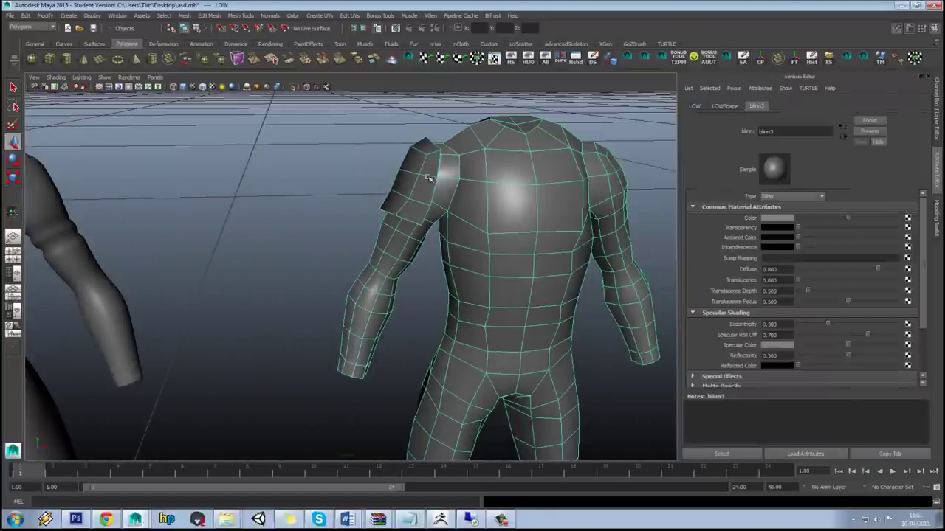
mouse_move(350, 160)
alt+mouse_down()
mouse_move(322, 154)
mouse_move(344, 155)
alt+mouse_up()
click(327, 150)
scroll(325, 151, down, 4)
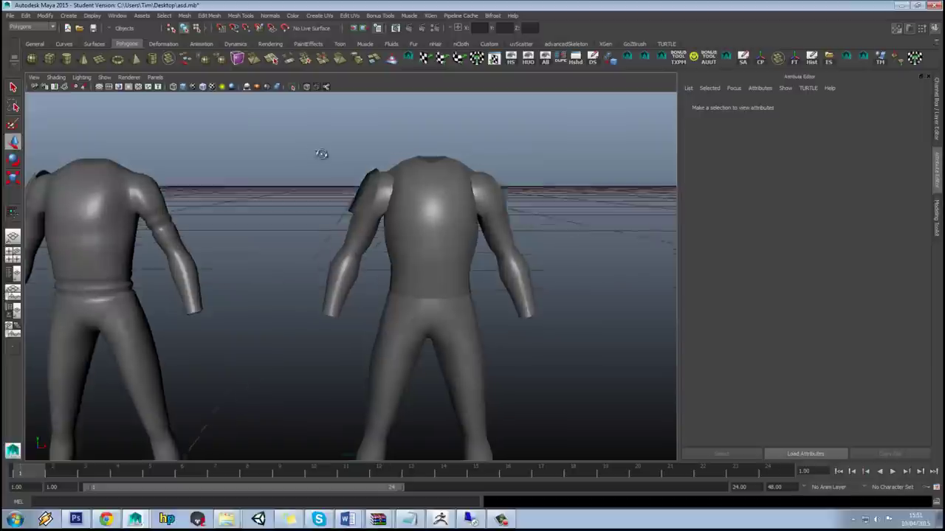
Compare the short-sleeve and torso shapes on the high-poly and low-poly bodies from several angles
alt+drag(291, 172, 271, 207)
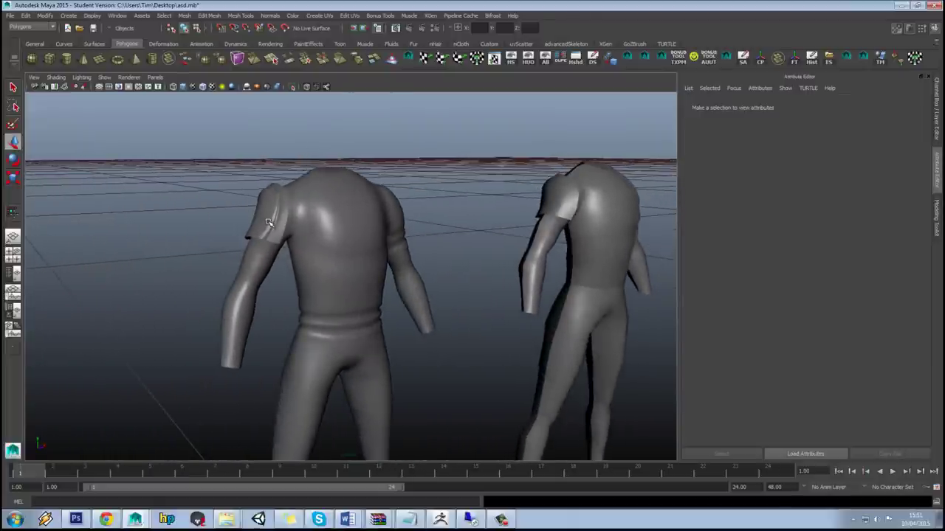
alt+drag(330, 220, 278, 218)
scroll(284, 218, up, 3)
alt+middle_drag(391, 203, 301, 200)
scroll(302, 200, up, 3)
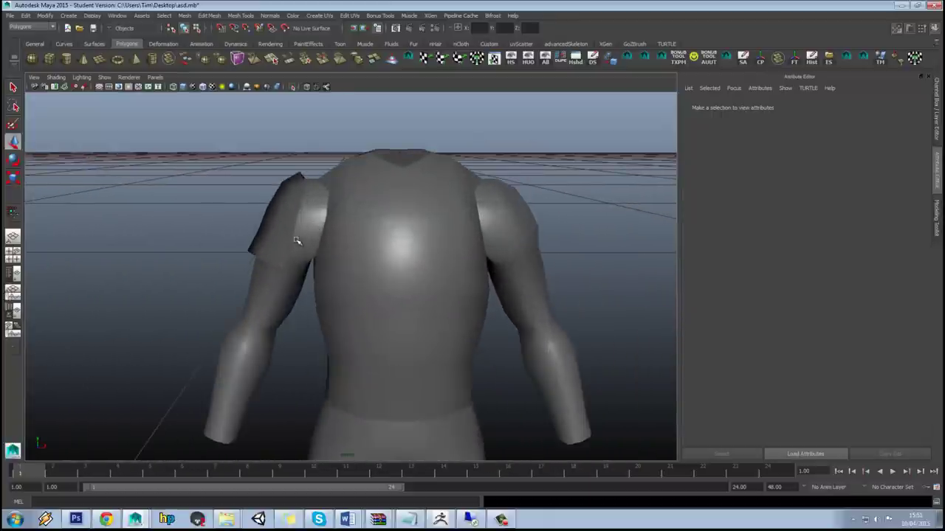
scroll(295, 242, down, 5)
alt+drag(294, 249, 347, 240)
Close the open Google Chrome windows
right_click(112, 520)
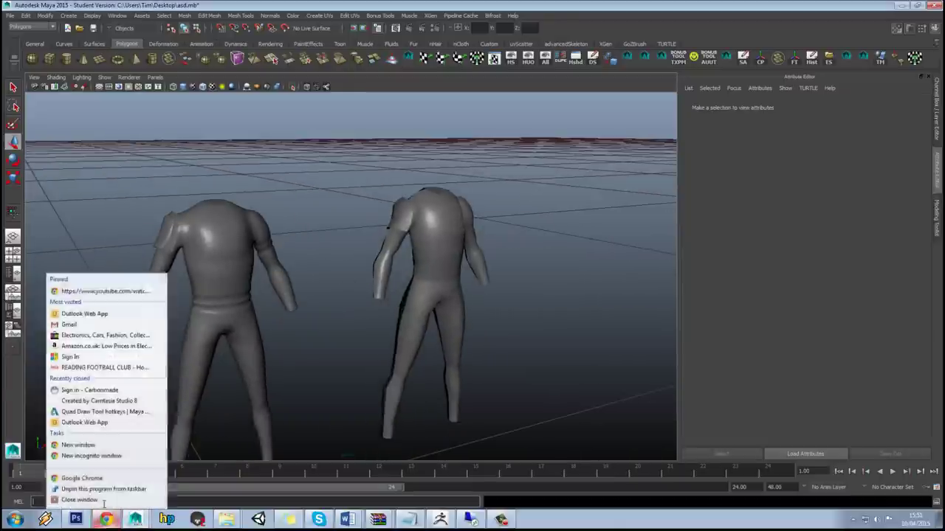
click(95, 501)
right_click(110, 519)
click(77, 500)
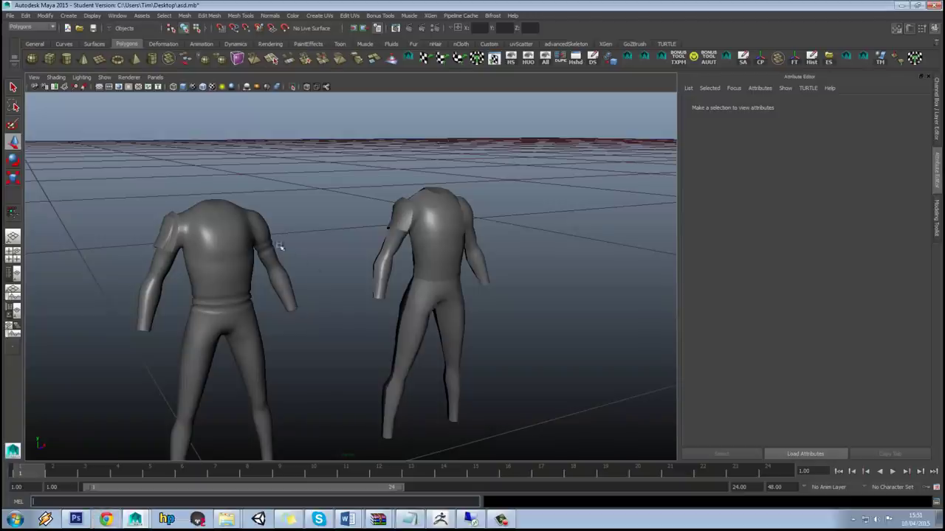
Move the low-poly body along the X axis closer to the high-poly body, then deselect it
alt+drag(280, 247, 297, 230)
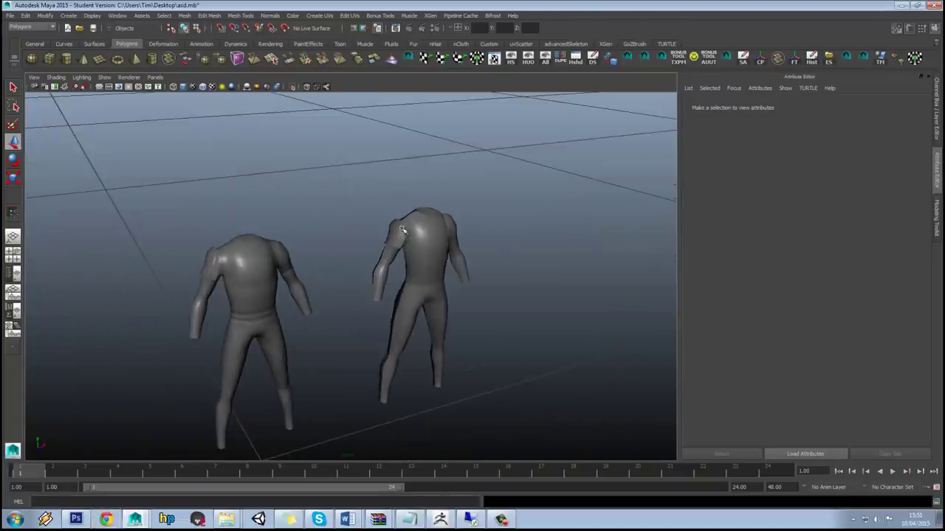
alt+drag(423, 254, 421, 245)
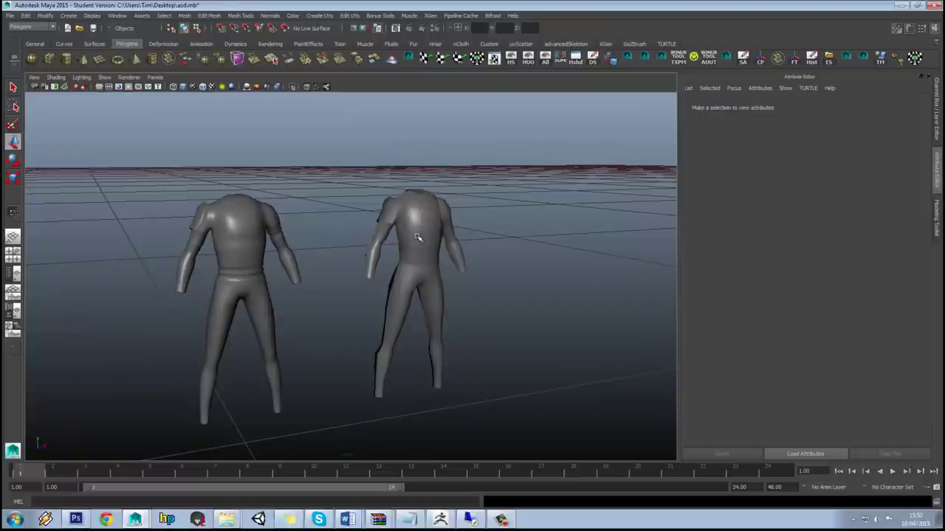
click(421, 245)
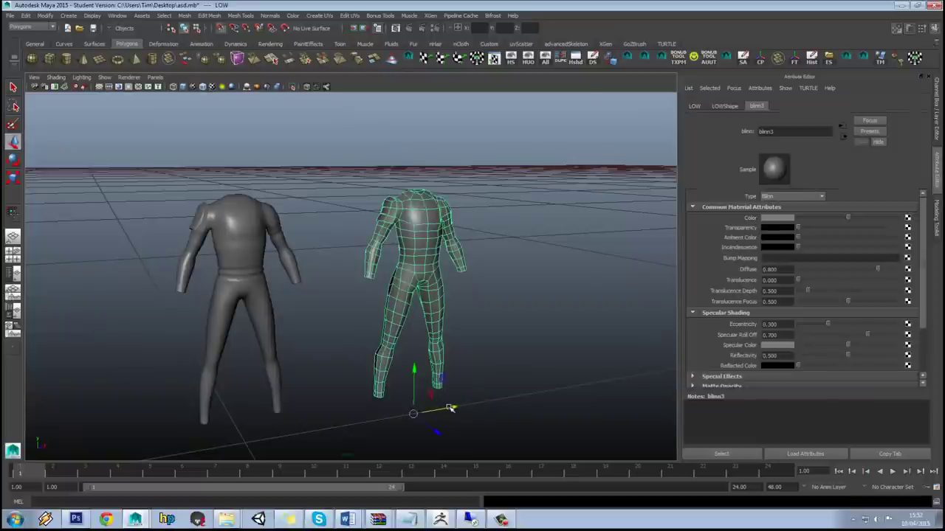
drag(450, 411, 426, 424)
click(437, 351)
scroll(384, 273, up, 4)
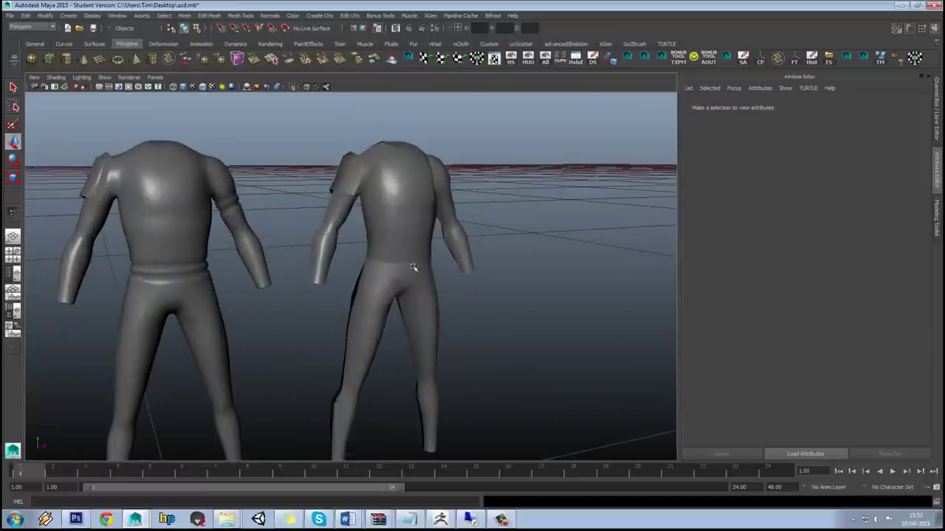
Open the UV Texture Editor and examine the low-poly body's UV layout
click(494, 58)
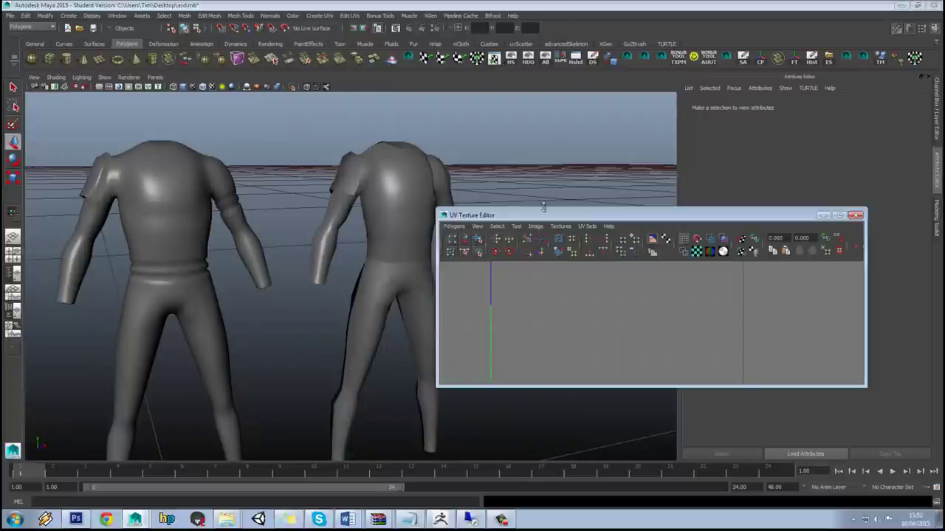
drag(547, 217, 615, 206)
click(430, 203)
scroll(675, 292, down, 4)
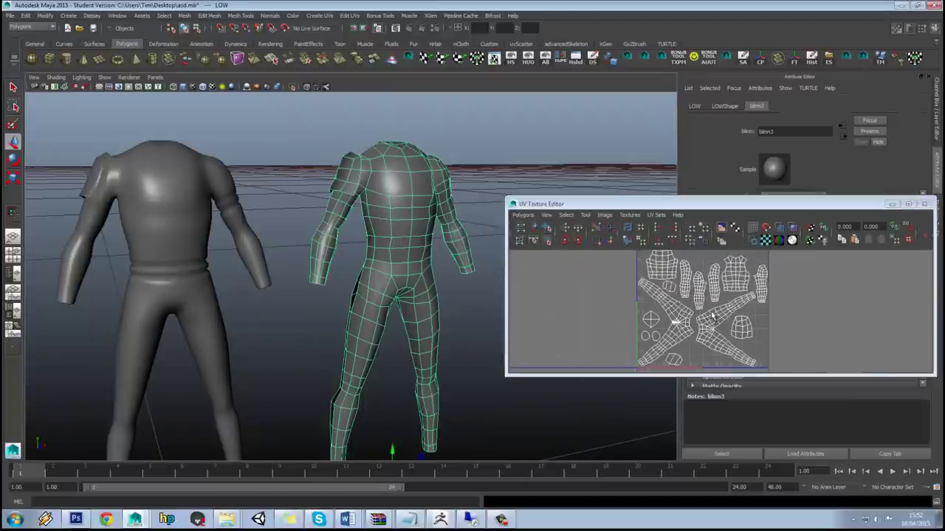
scroll(713, 315, up, 3)
right_drag(713, 308, 714, 285)
click(714, 309)
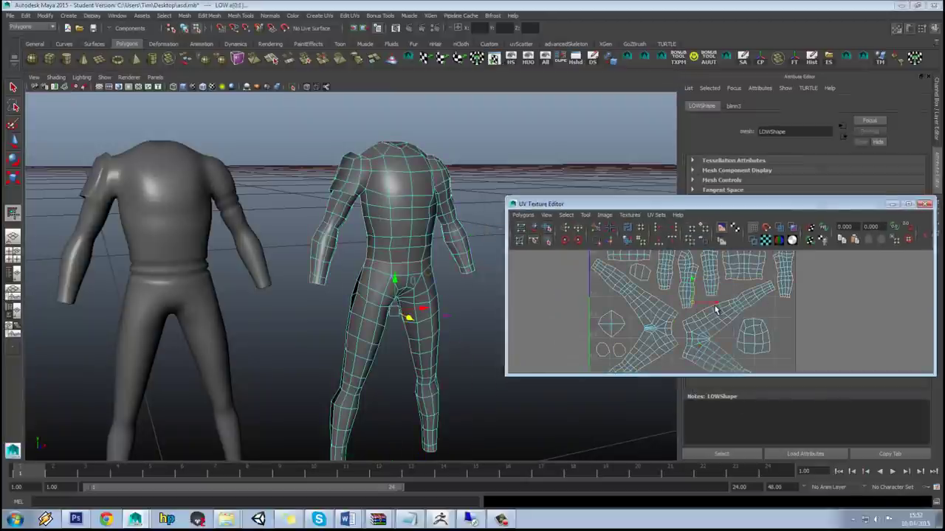
right_drag(404, 207, 411, 199)
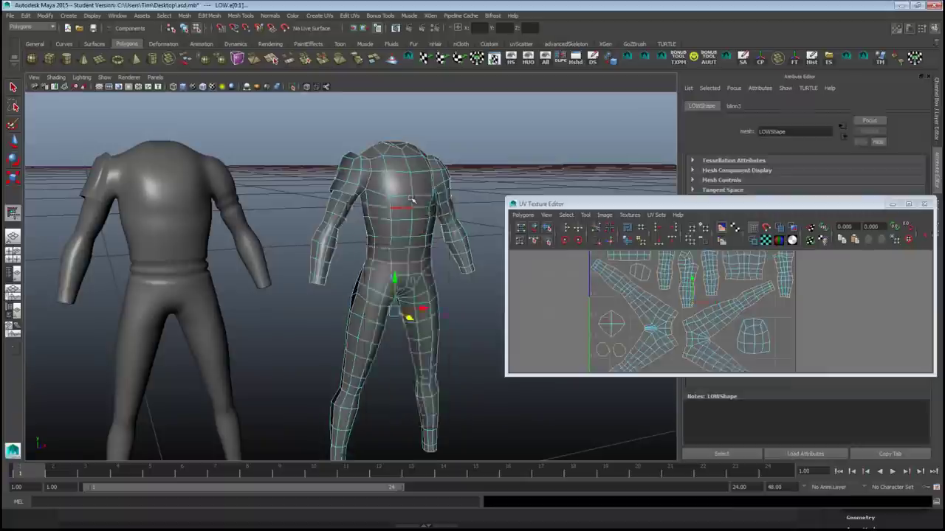
click(516, 163)
drag(585, 202, 593, 160)
Snap the low-poly body to the grid along X so it overlaps the high-poly body
scroll(430, 206, down, 5)
alt+drag(431, 206, 427, 217)
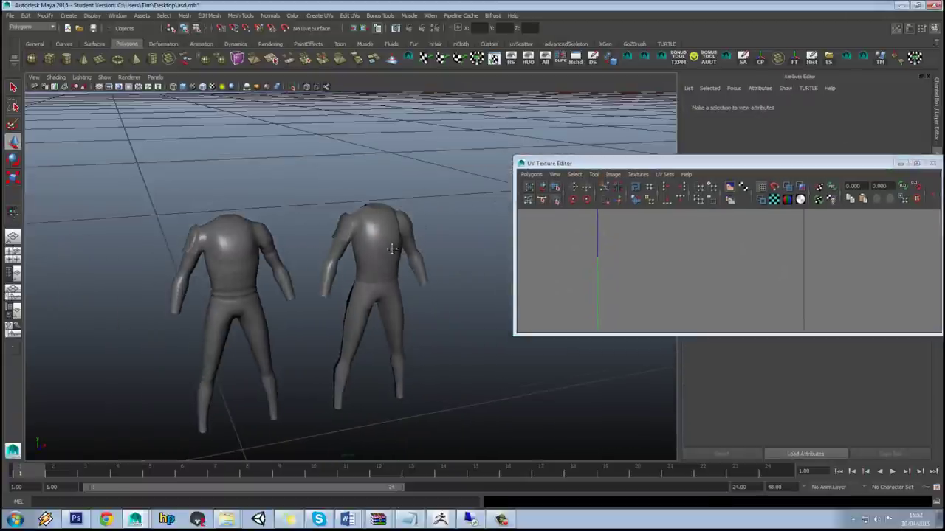
alt+drag(392, 249, 402, 234)
click(400, 231)
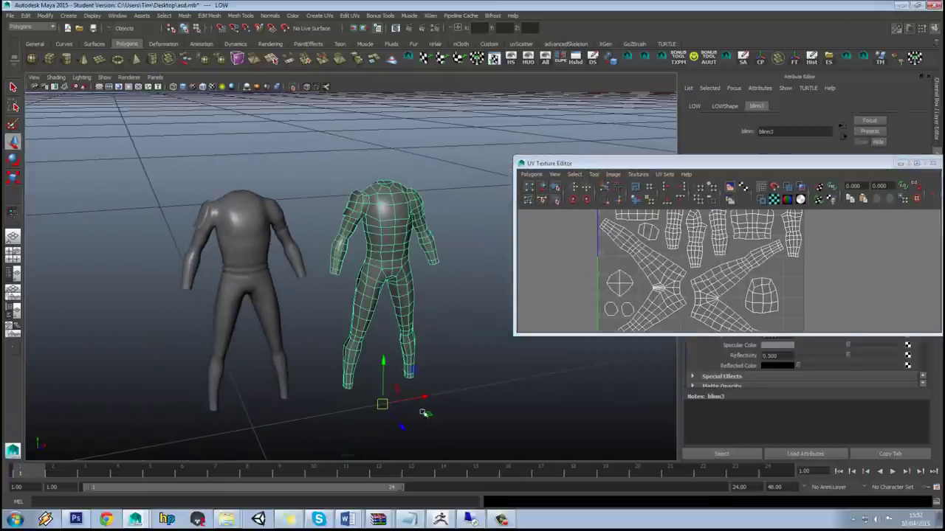
key(x)
drag(425, 396, 391, 368)
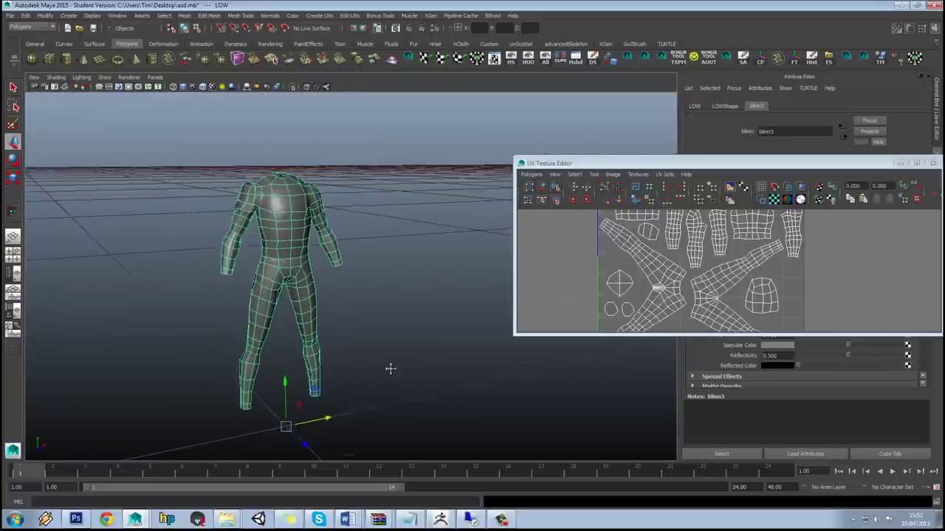
scroll(382, 362, up, 3)
scroll(382, 367, down, 2)
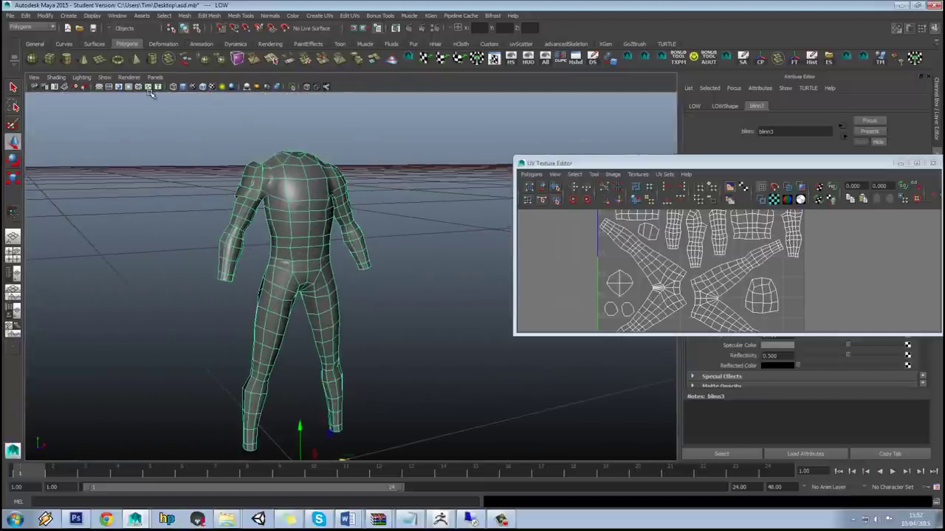
Show the Outliner, check the HIGH mesh's UV layout, and close the UV Texture Editor
click(14, 274)
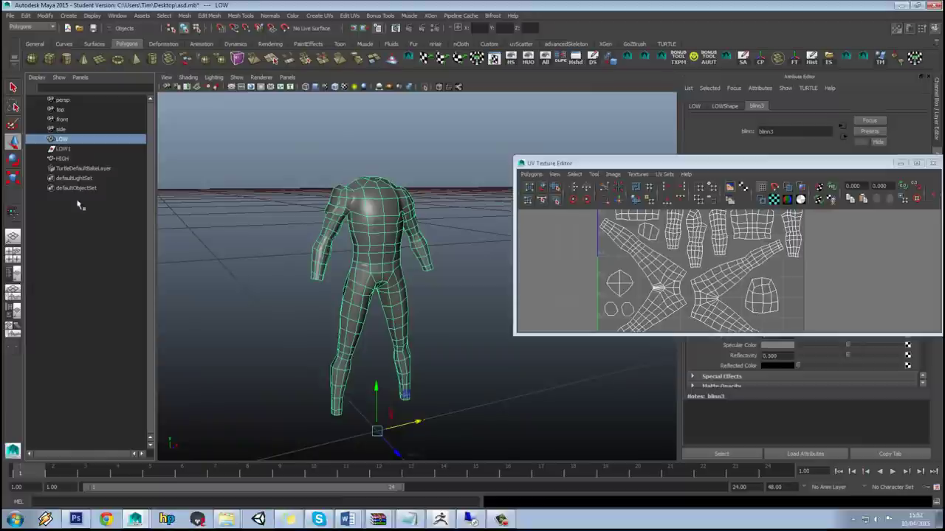
click(65, 158)
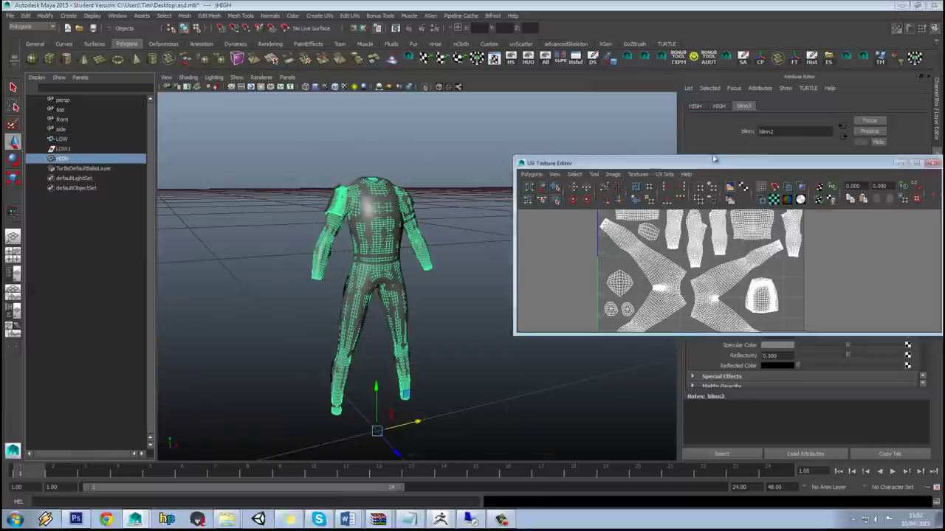
drag(718, 157, 645, 180)
click(856, 185)
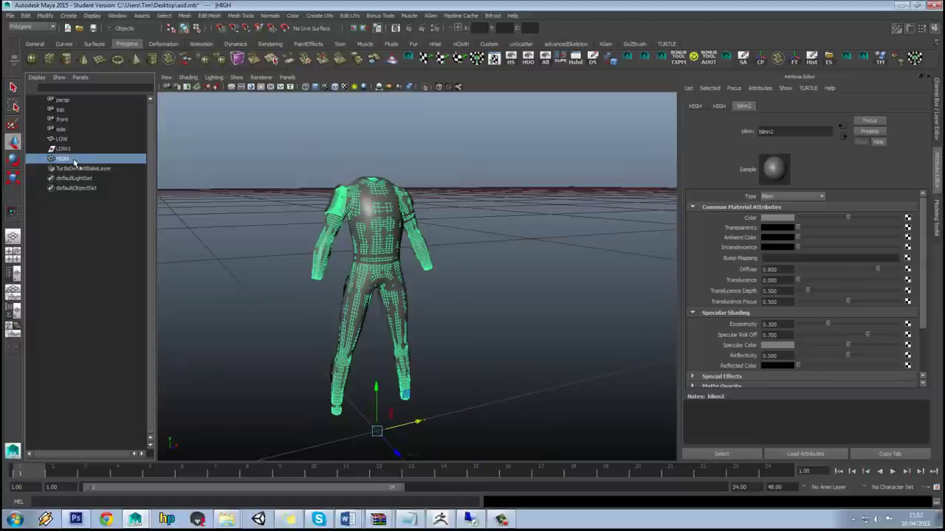
Open Transfer Maps with the LOW mesh selected as the target and reset the tool's settings
alt+drag(484, 225, 445, 240)
click(490, 240)
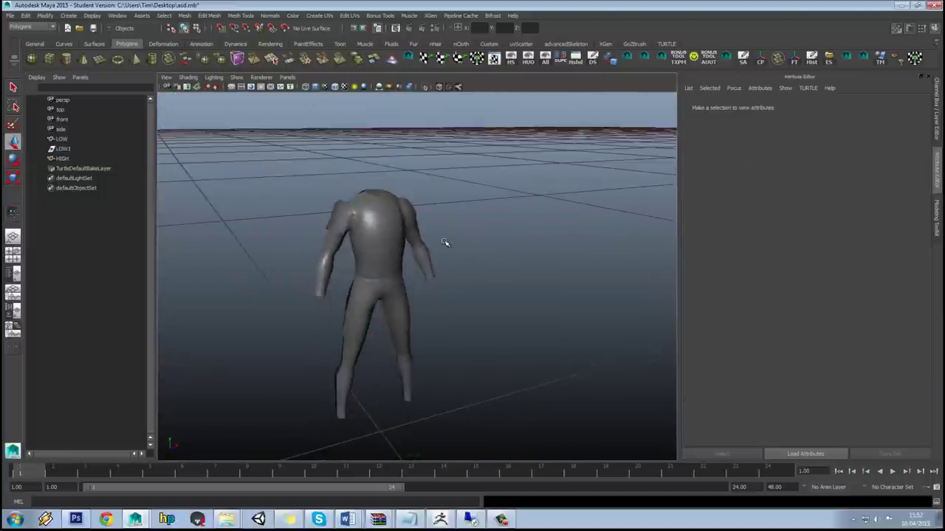
scroll(415, 230, up, 5)
click(69, 140)
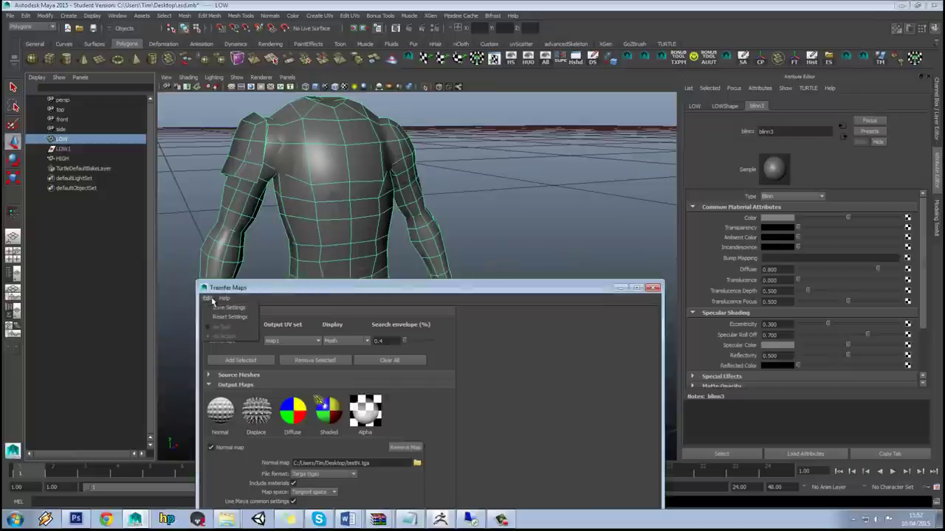
drag(333, 288, 617, 169)
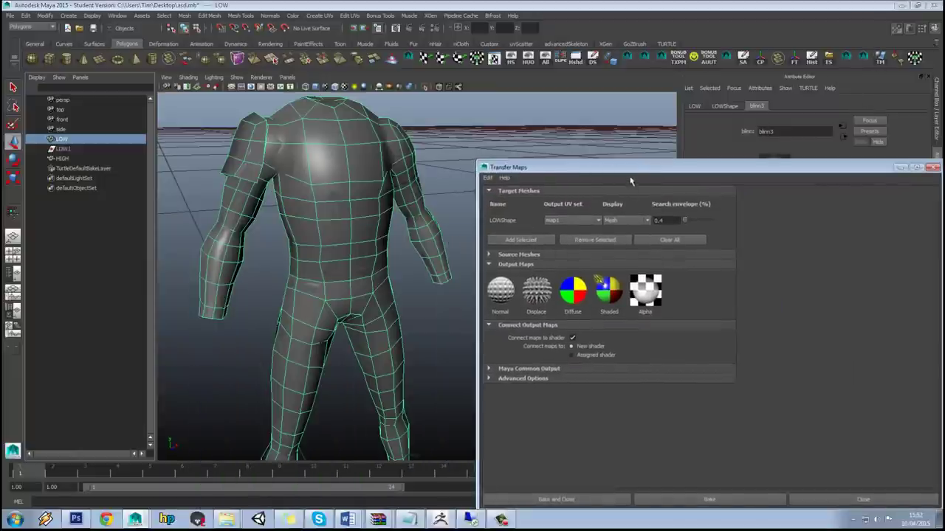
drag(631, 169, 660, 164)
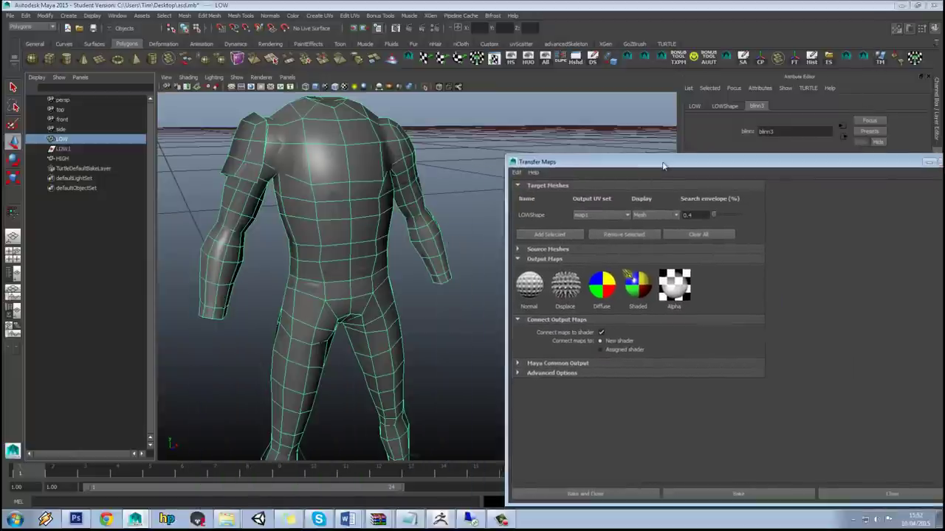
Add the HIGH mesh as the source mesh in Transfer Maps
click(78, 159)
click(518, 249)
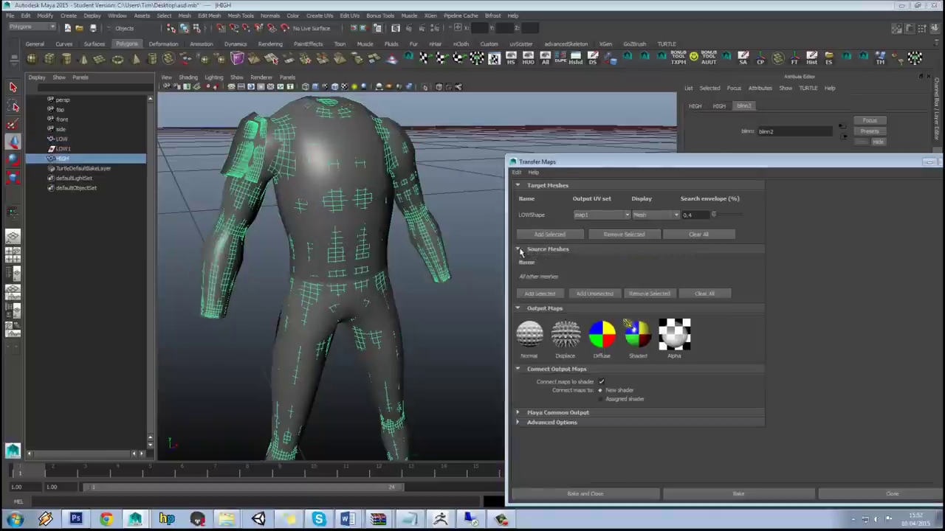
click(539, 294)
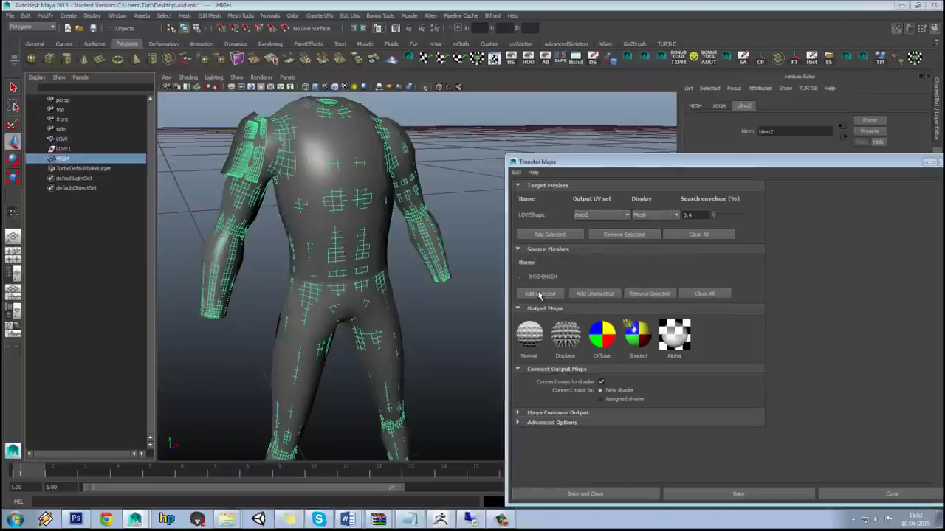
Add a normal map output and save it to the Desktop as a Targa file named TestExplodeN
click(529, 335)
scroll(656, 325, down, 1)
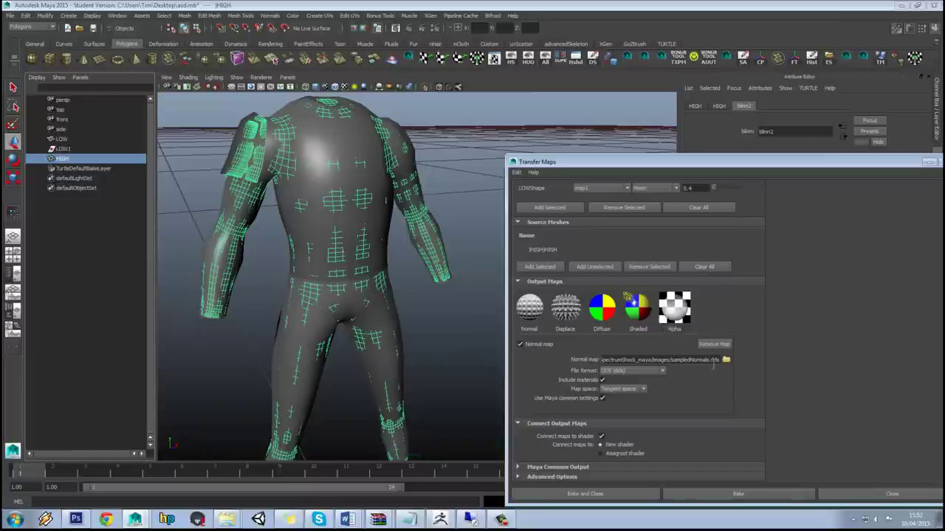
click(726, 360)
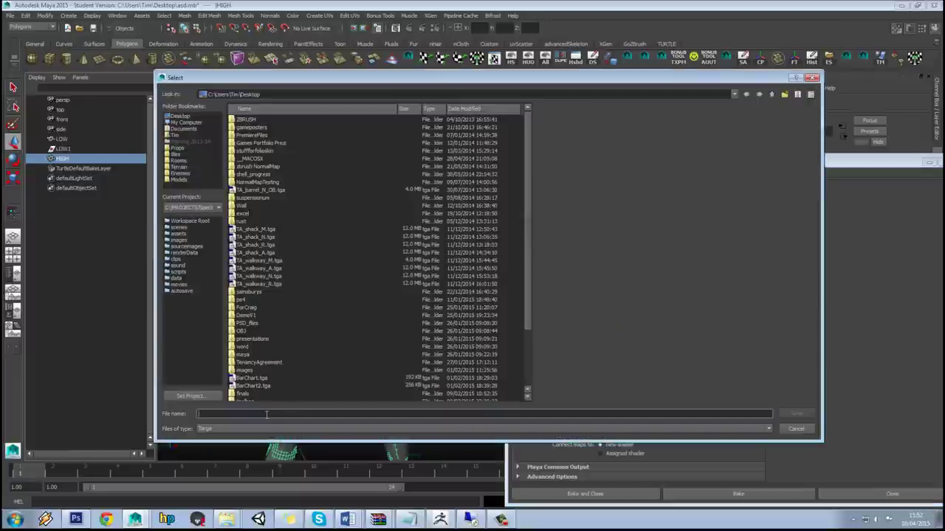
text(TestExplodeN)
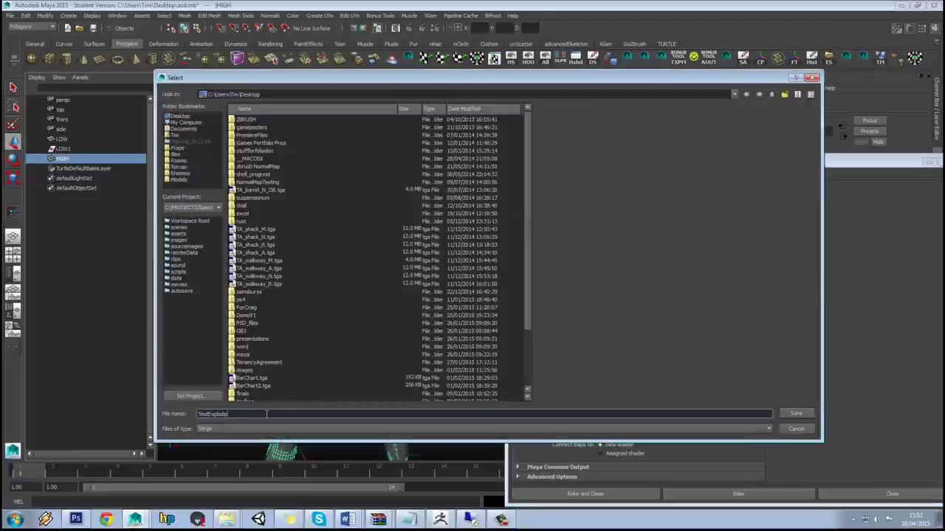
click(785, 415)
drag(612, 163, 590, 74)
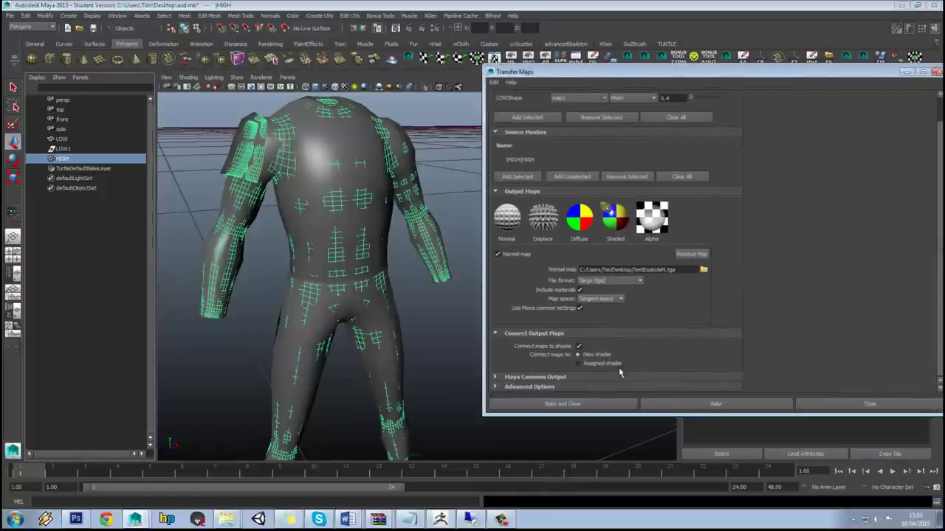
Set the map width and height to 1024 in the Maya common output settings
click(604, 378)
double_click(591, 276)
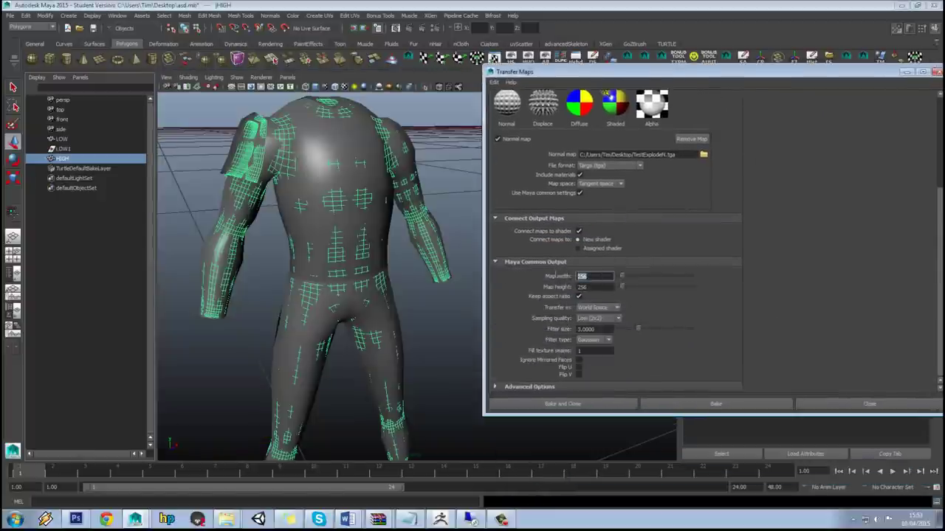
text(1024)
key(Tab)
text(1)
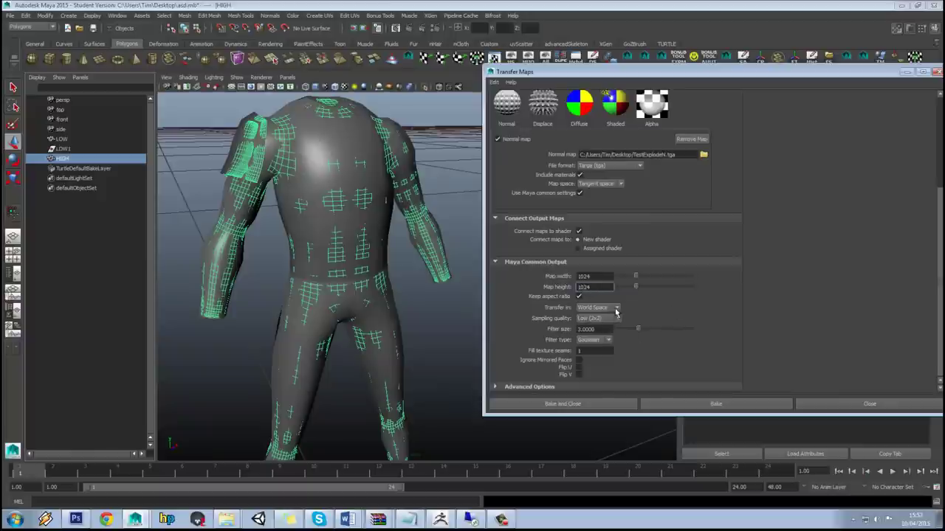
Display the search envelope of the LOW target mesh in Transfer Maps and set it to 0.5%
click(610, 309)
click(652, 307)
scroll(768, 277, up, 3)
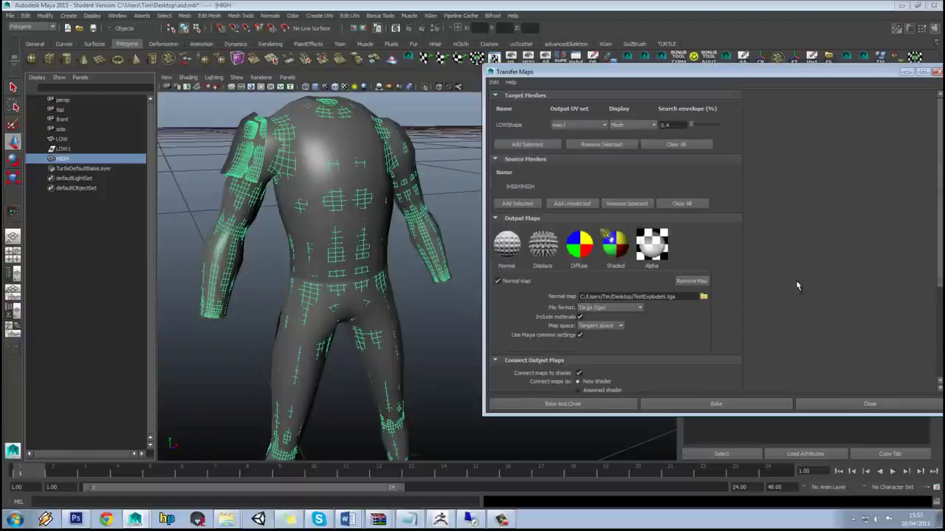
click(643, 126)
click(629, 141)
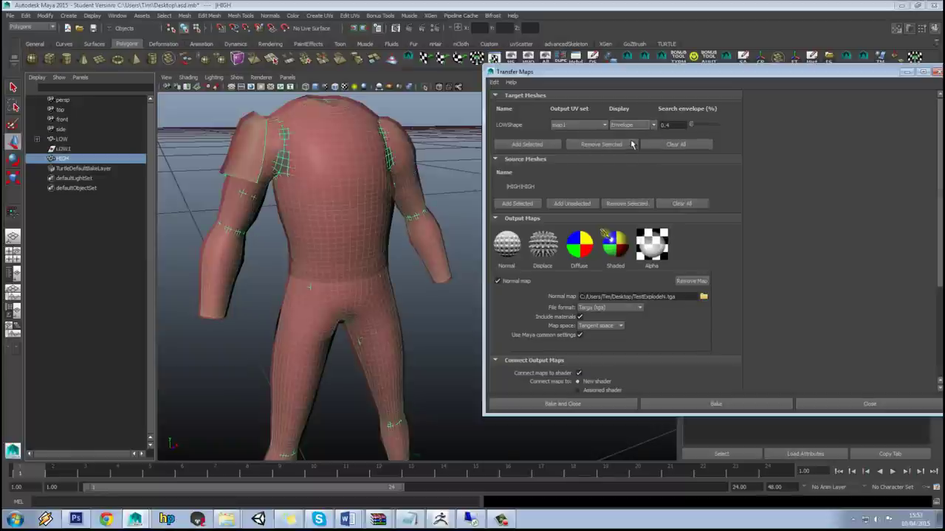
alt+drag(418, 233, 390, 221)
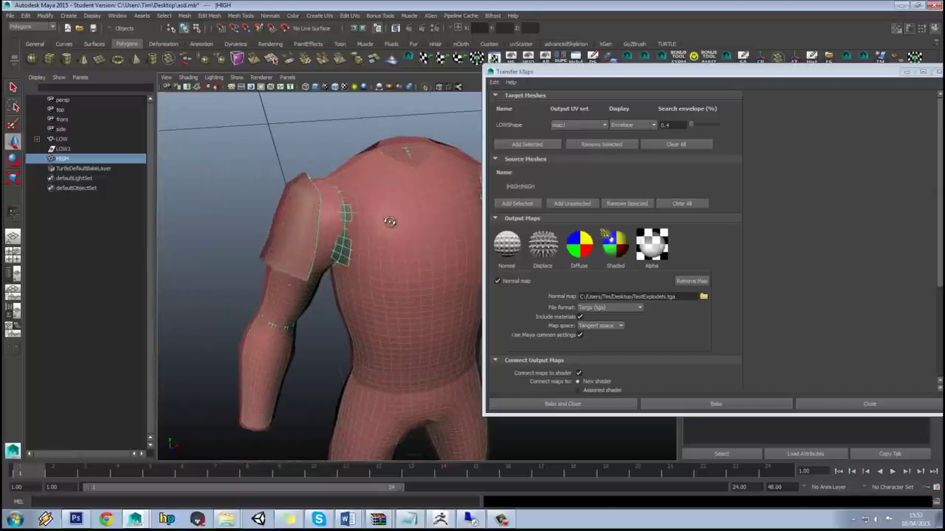
click(675, 125)
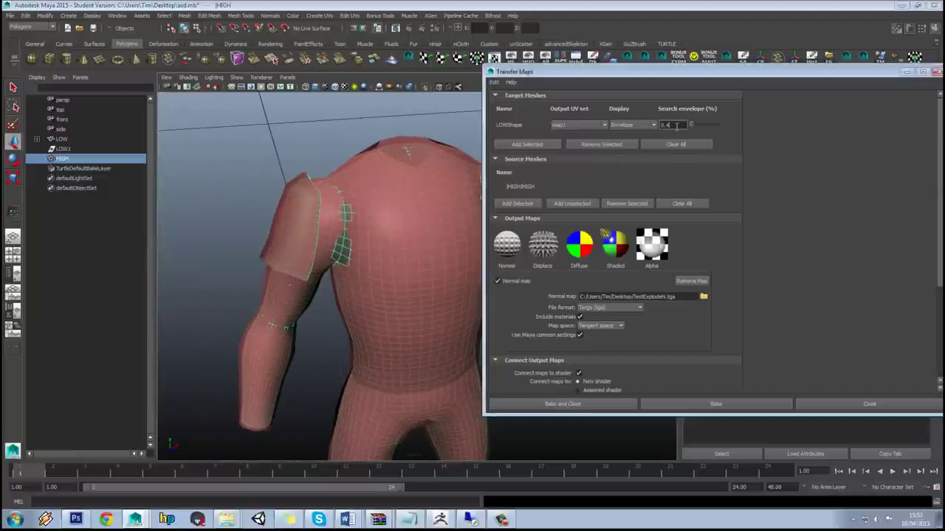
text(5)
key(Return)
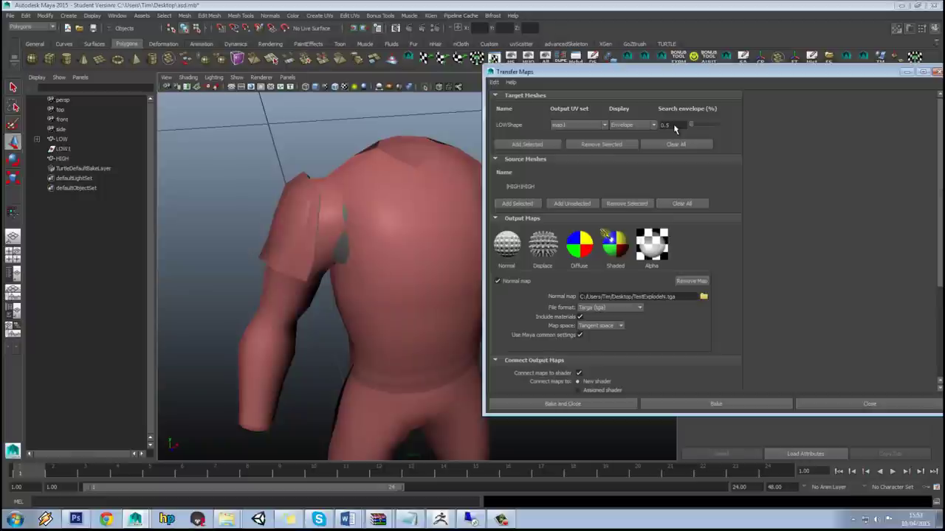
Examine the search envelope around the shoulders, arms and torso to check that it encloses the high-poly mesh
click(393, 195)
alt+drag(397, 202, 369, 192)
right_drag(369, 192, 368, 174)
click(332, 179)
alt+drag(332, 179, 325, 197)
click(272, 208)
key(b)
scroll(287, 214, down, 4)
right_drag(411, 157, 435, 132)
click(435, 127)
click(401, 154)
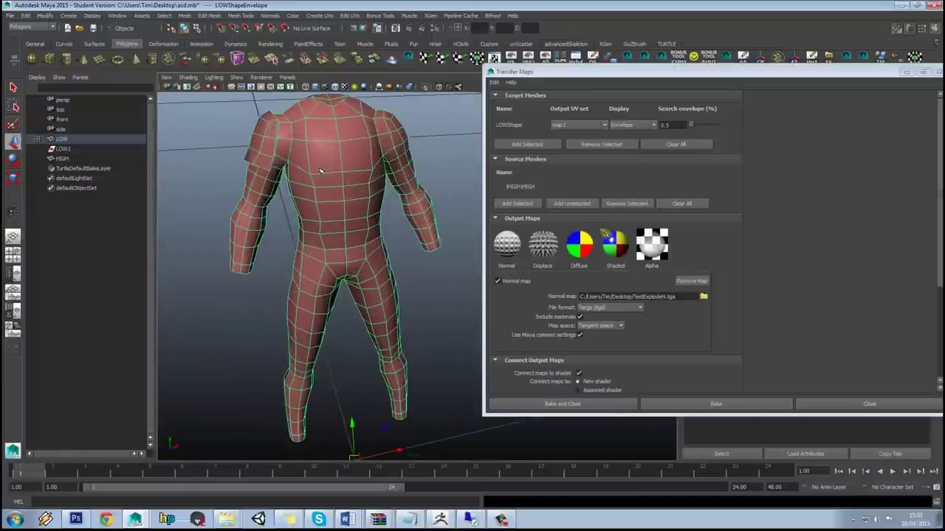
click(228, 135)
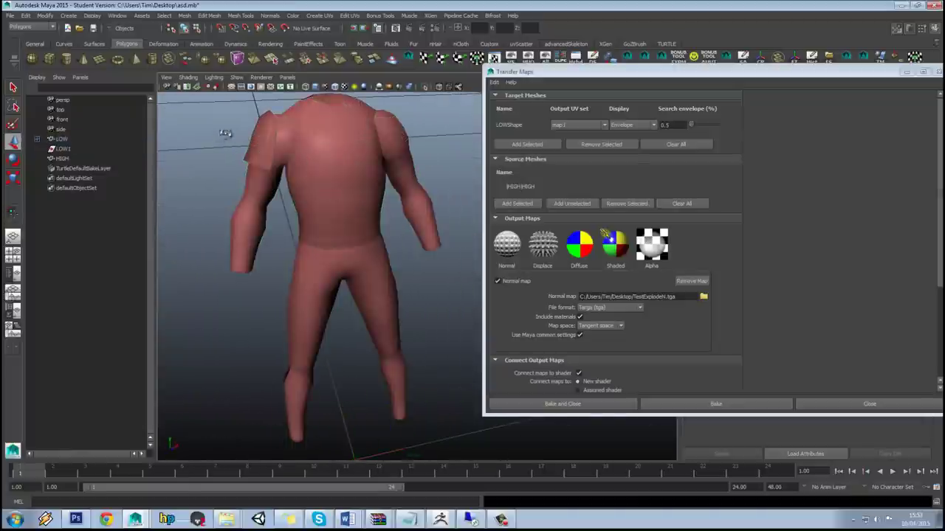
alt+drag(228, 135, 249, 133)
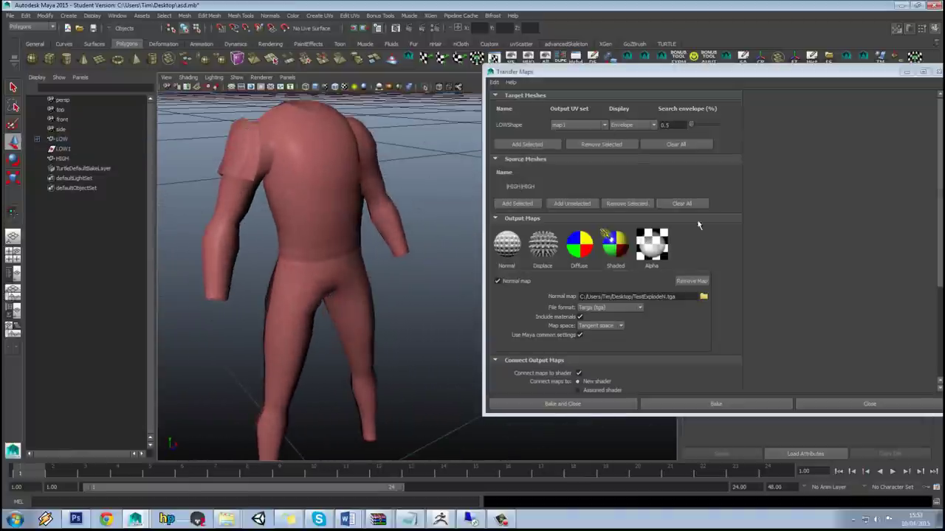
Bake the normal map and move the LOW mesh about 15.1 units along X, beside the HIGH mesh
click(727, 400)
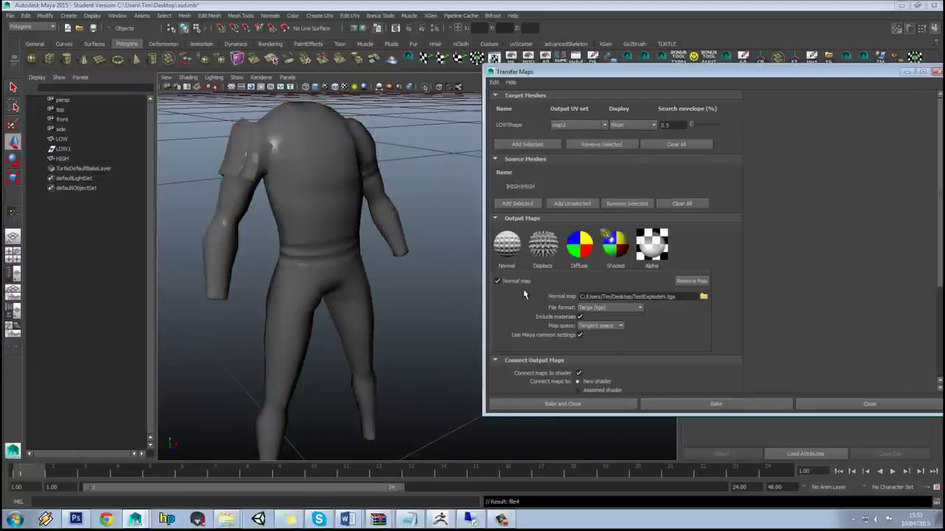
drag(605, 86, 632, 316)
click(327, 185)
scroll(327, 185, down, 3)
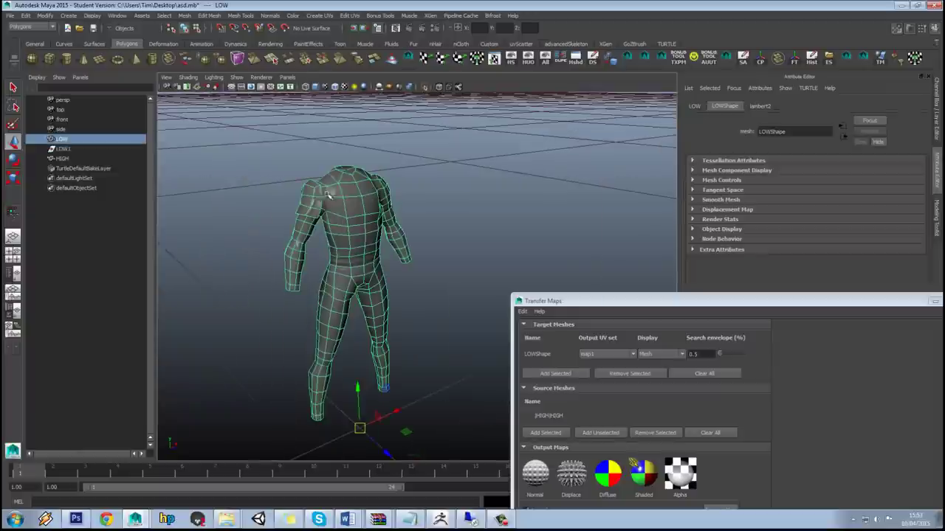
drag(394, 417, 478, 375)
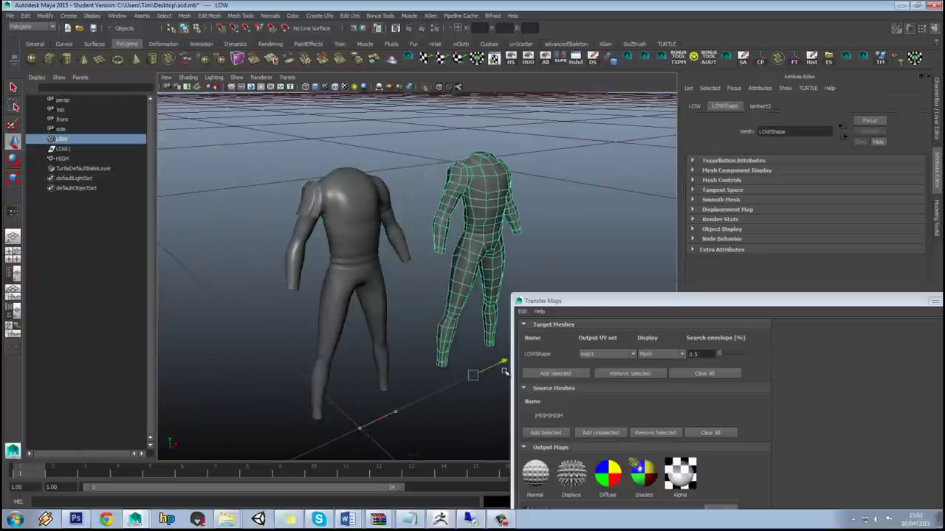
Compare the baked LOW mesh with the HIGH mesh, looking closely at the shoulder and arm
click(428, 166)
alt+drag(428, 165, 404, 196)
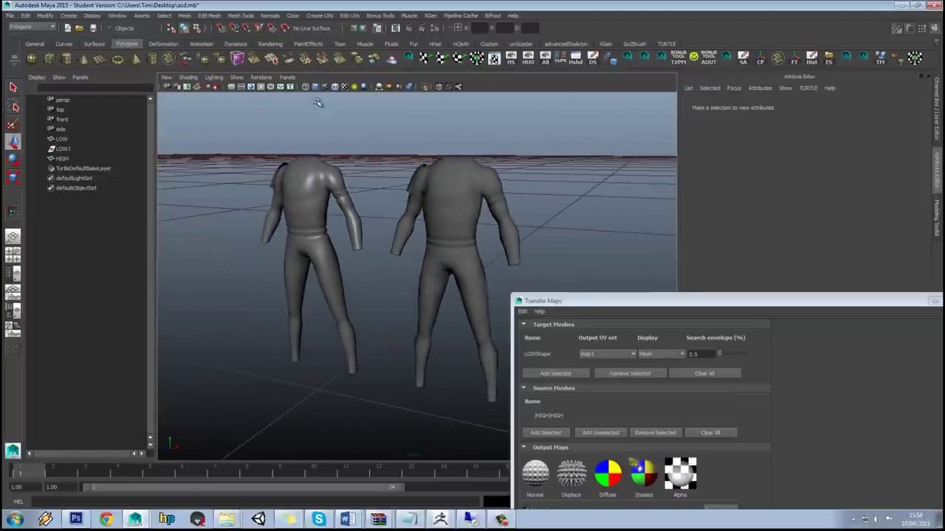
click(336, 88)
click(338, 88)
mouse_move(395, 153)
alt+mouse_down()
mouse_move(399, 167)
mouse_move(425, 177)
mouse_move(419, 148)
alt+mouse_up()
scroll(399, 204, up, 10)
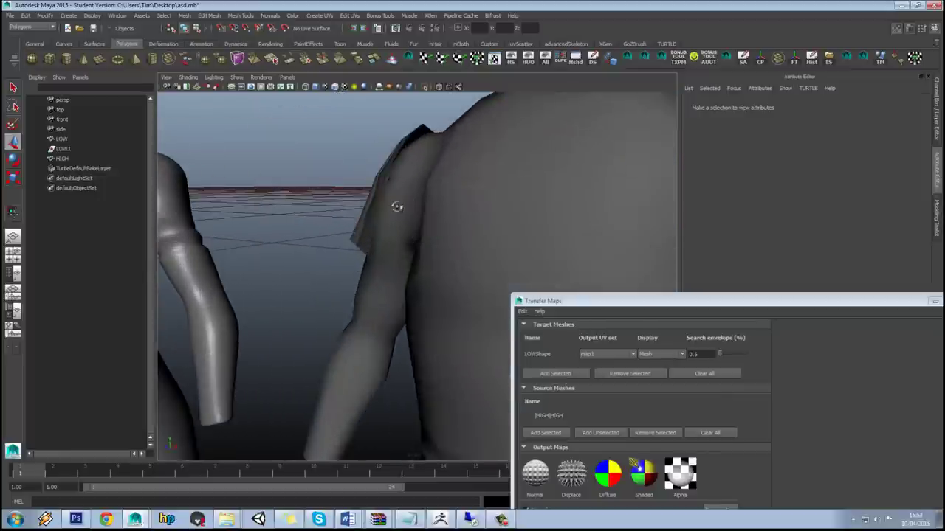
click(377, 198)
click(283, 191)
scroll(317, 200, down, 10)
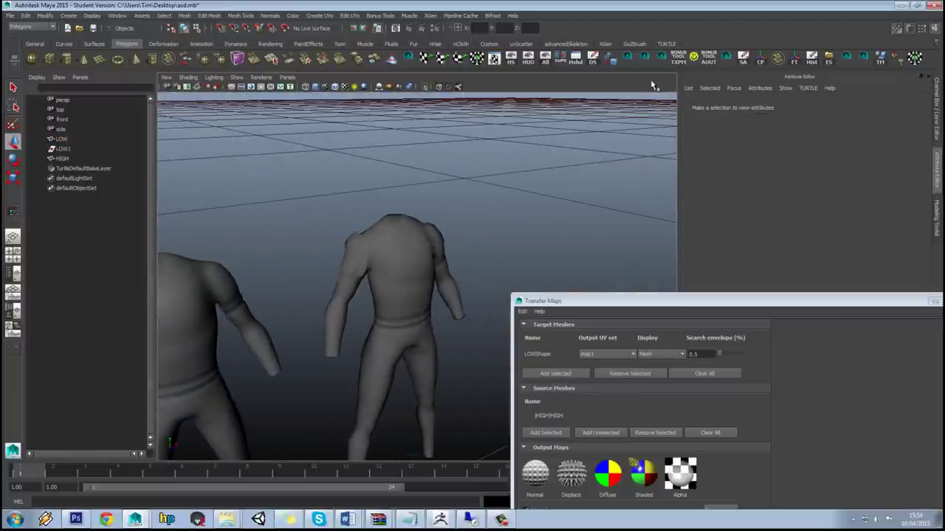
View the baked TestExplodeN.tga image through the LOW mesh's lambert2 bump mapping and inspect its UV shells for bake errors
click(401, 242)
drag(695, 301, 541, 384)
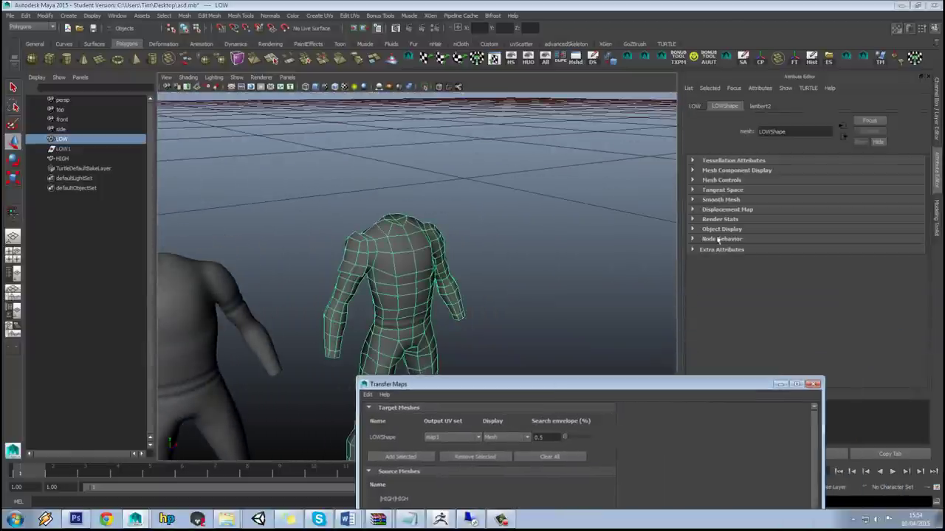
click(760, 105)
click(915, 260)
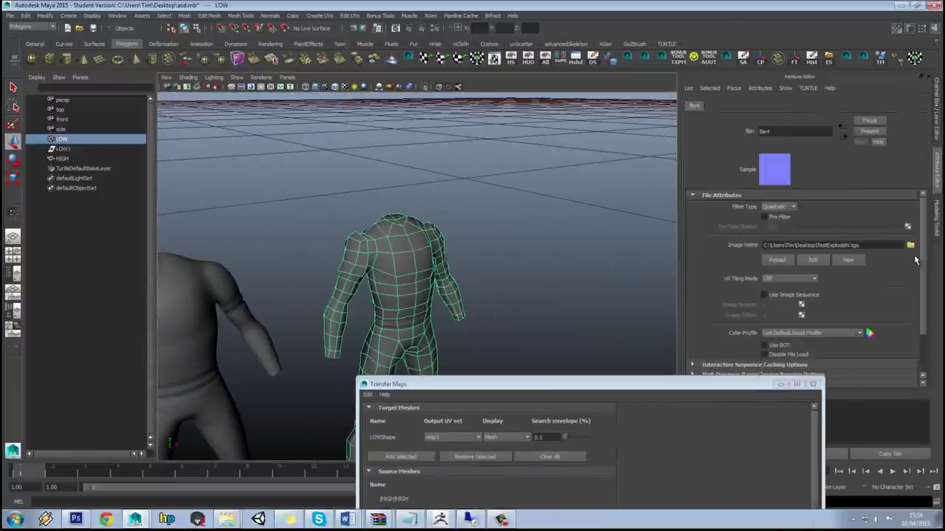
click(857, 263)
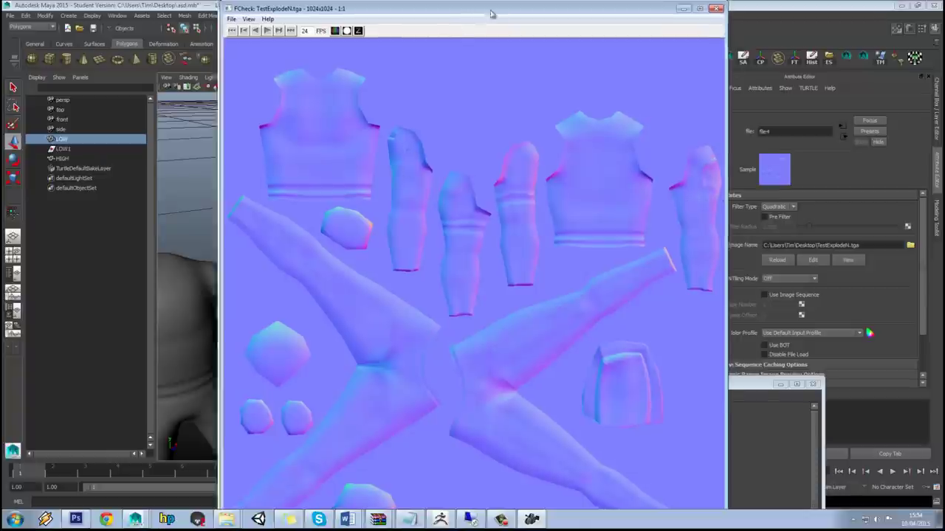
drag(457, 8, 543, 9)
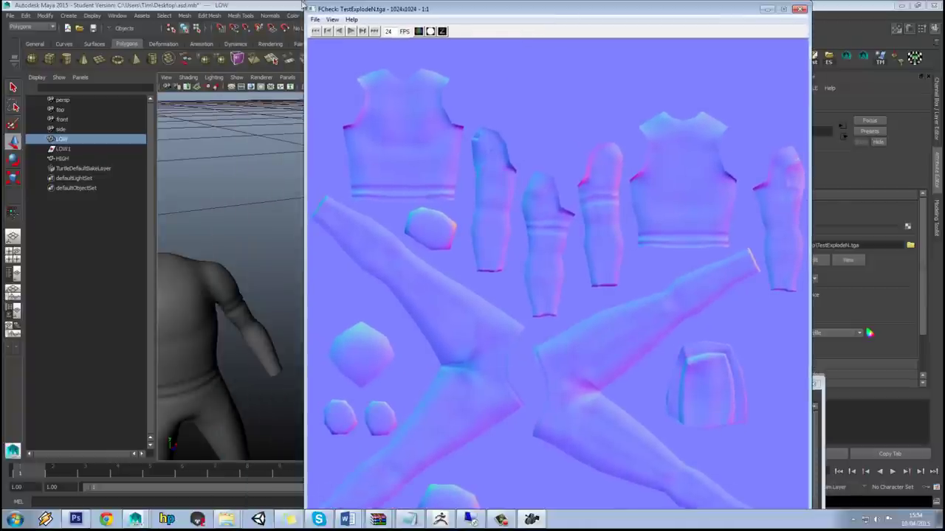
drag(337, 9, 427, 4)
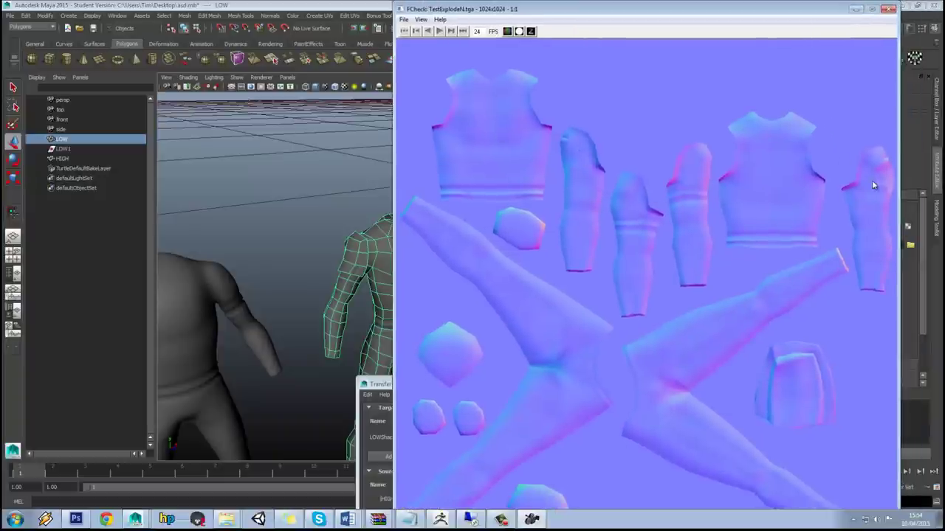
click(888, 9)
Close the Transfer Maps window and bring both bodies into view
click(483, 272)
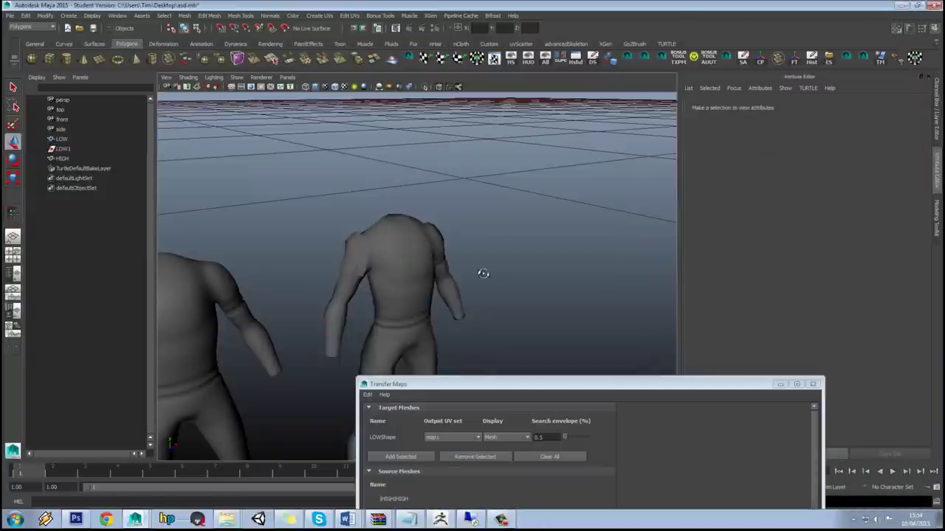
alt+drag(482, 272, 435, 269)
alt+middle_drag(435, 269, 498, 247)
alt+drag(498, 247, 481, 268)
click(813, 384)
Duplicate the LOW mesh and move the copy back along Z to about -58.3
click(480, 253)
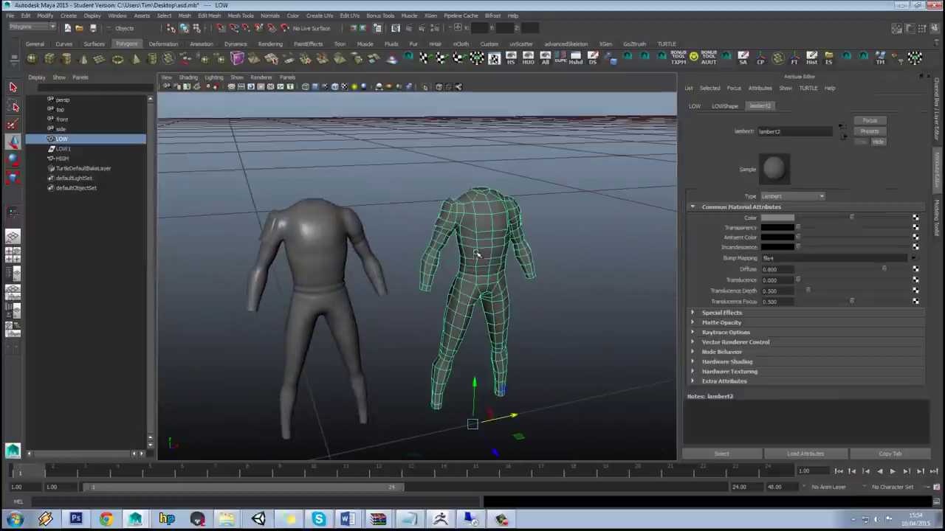
scroll(446, 266, down, 4)
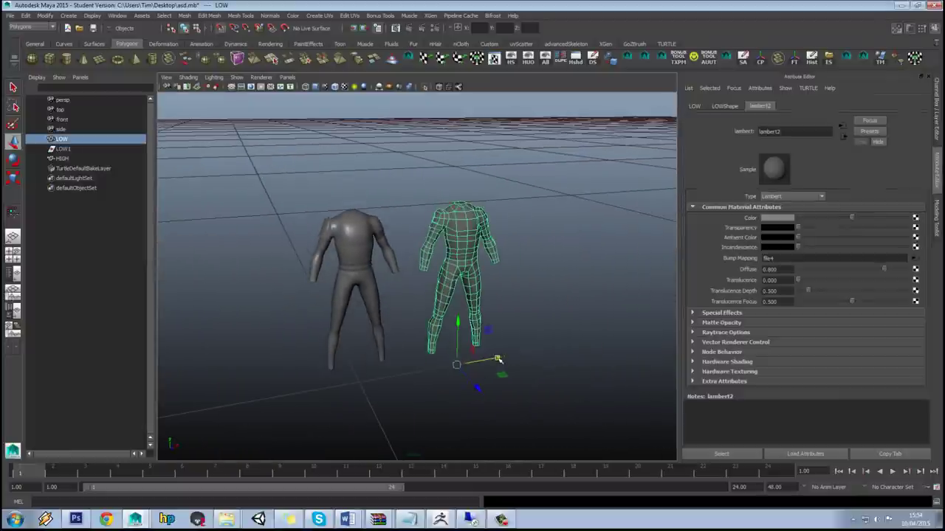
click(521, 302)
alt+drag(521, 302, 497, 308)
click(364, 248)
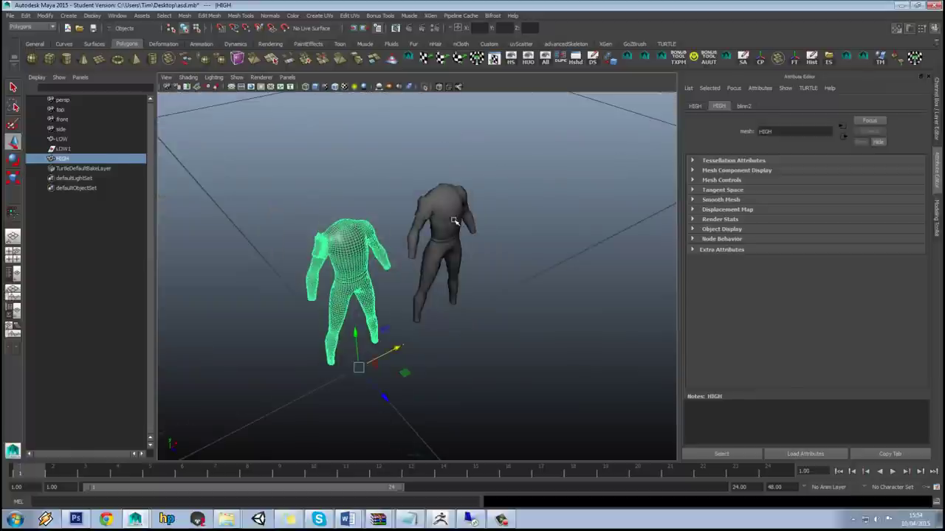
click(454, 221)
key(ctrl+d)
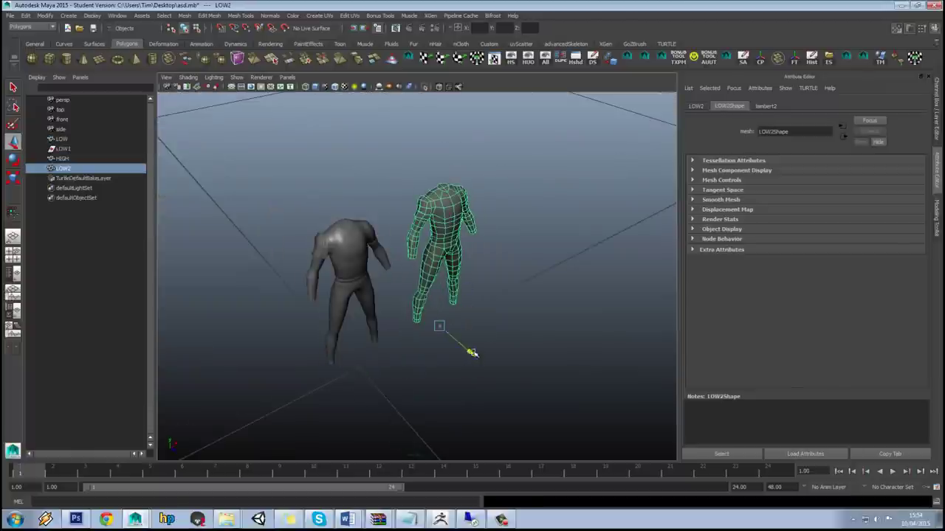
drag(469, 353, 300, 209)
Rename the duplicated low-poly mesh as gameMesh
click(442, 220)
alt+drag(458, 257, 416, 217)
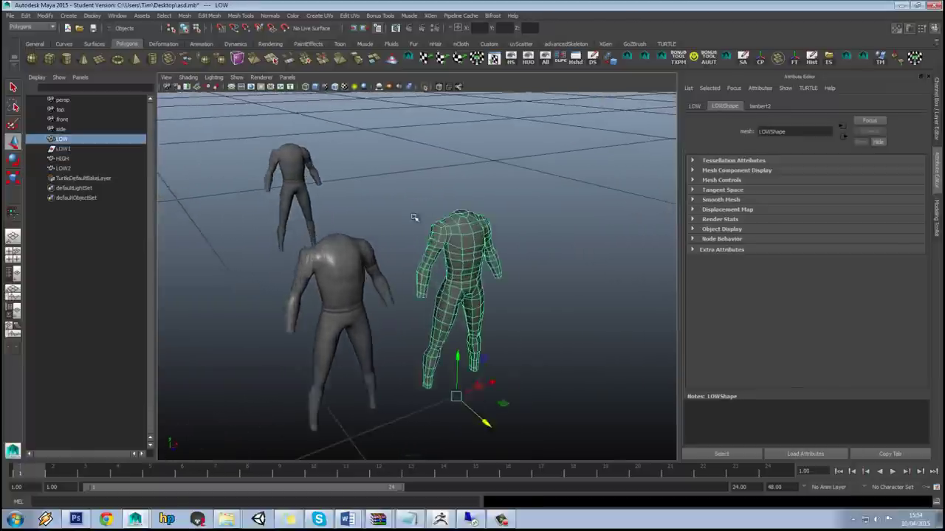
scroll(401, 212, up, 3)
click(260, 159)
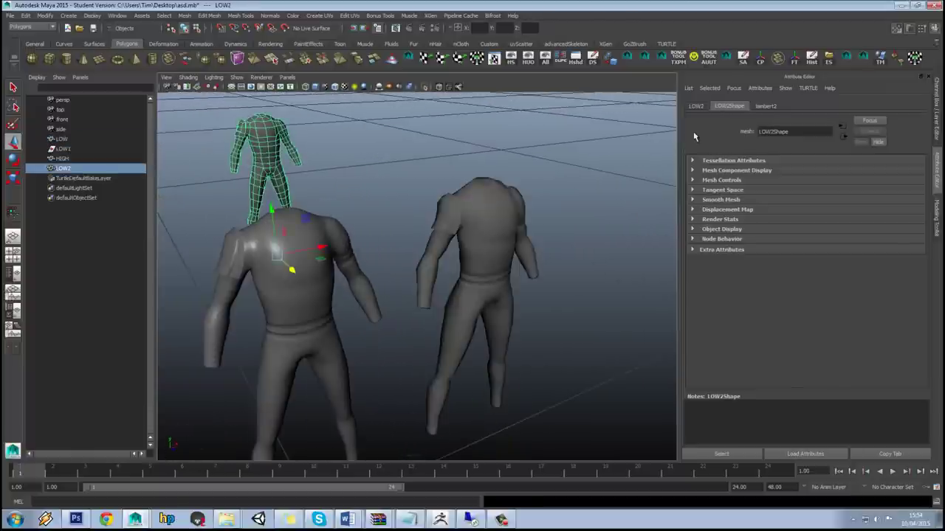
click(697, 108)
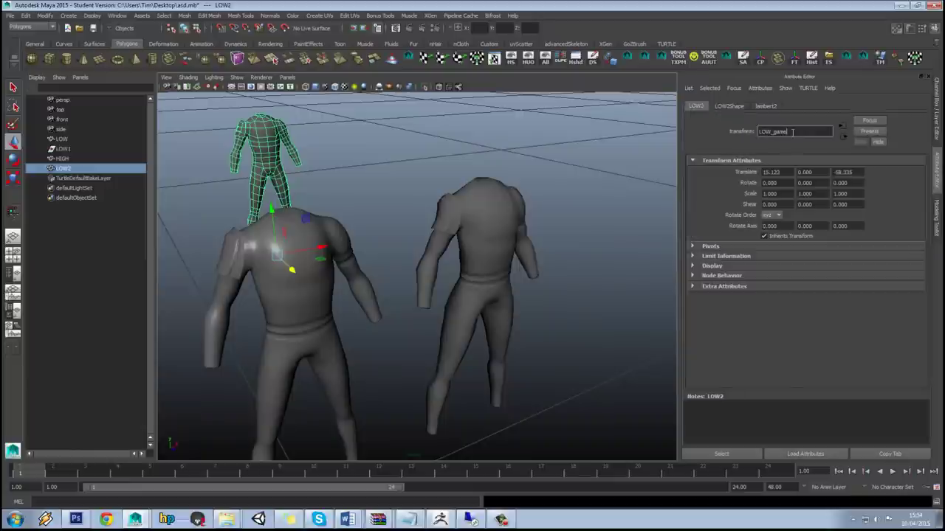
drag(759, 133, 773, 134)
key(BackSpace)
click(587, 229)
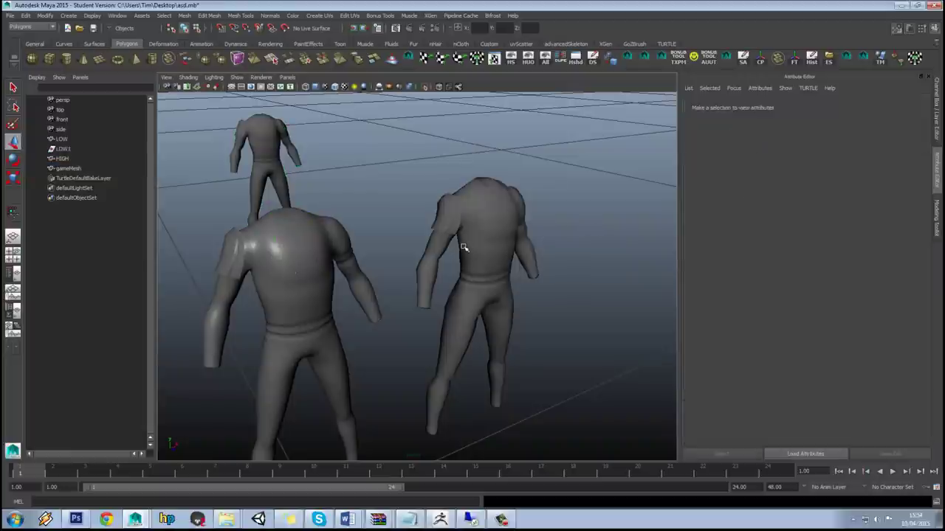
Snap the original LOW mesh back to the grid origin so it overlaps the HIGH mesh
click(464, 244)
alt+drag(614, 208, 542, 207)
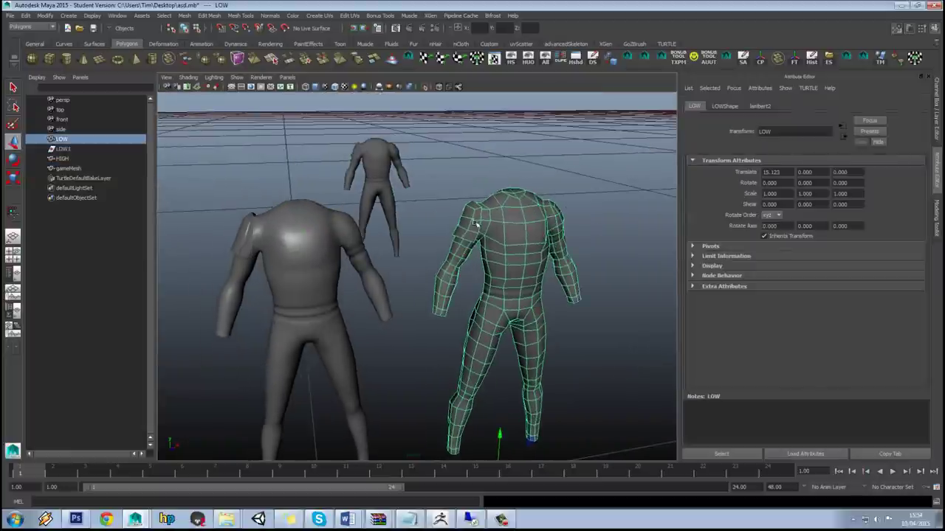
alt+drag(477, 222, 477, 397)
key(x)
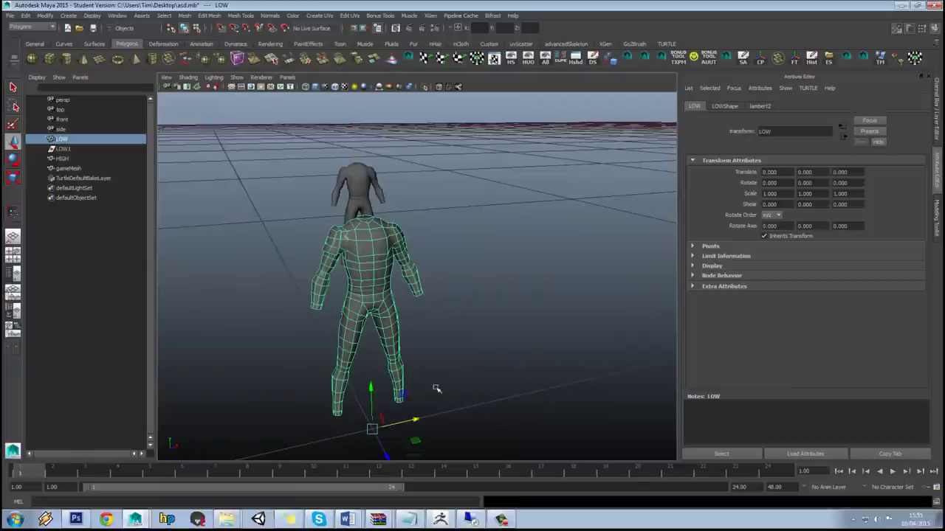
drag(405, 422, 411, 423)
Select the shoulder pad faces on the LOW mesh and move them straight down below the body's feet
alt+right_drag(385, 321, 442, 325)
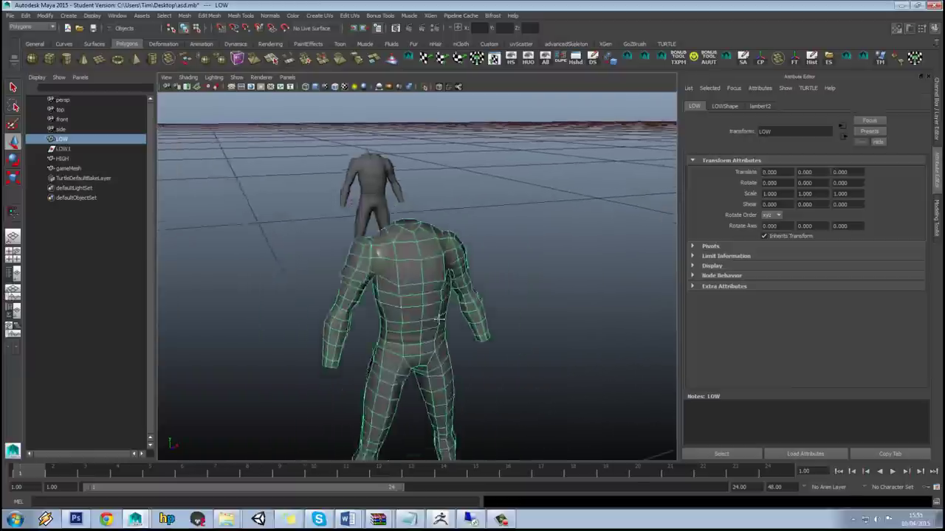
alt+drag(442, 324, 449, 301)
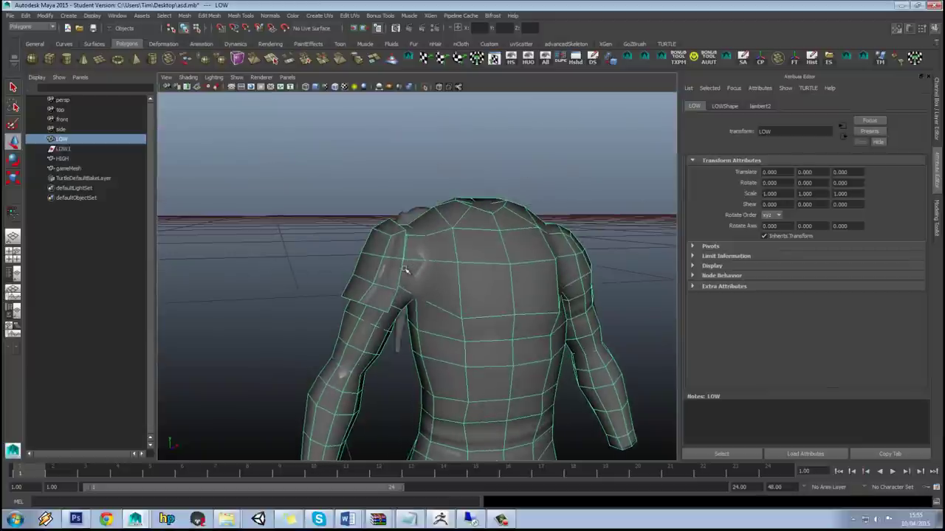
key(F11)
click(389, 246)
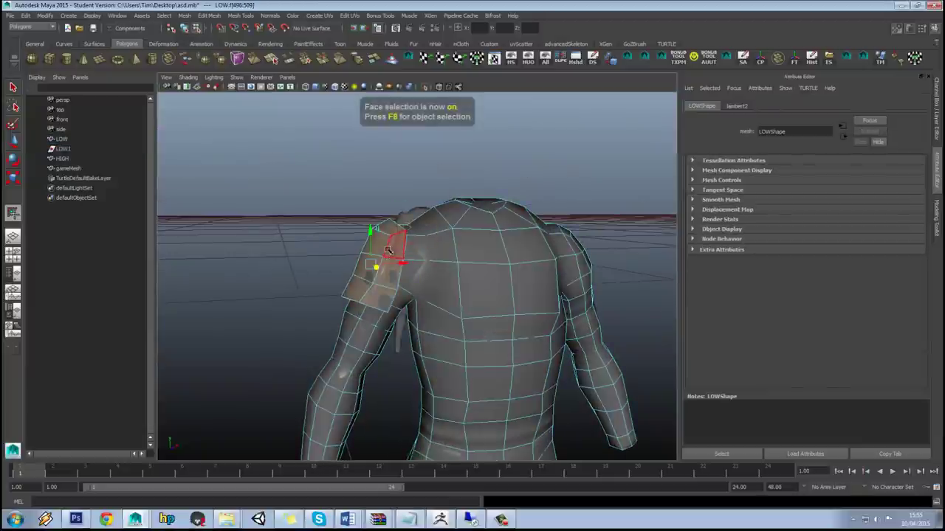
scroll(387, 249, down, 5)
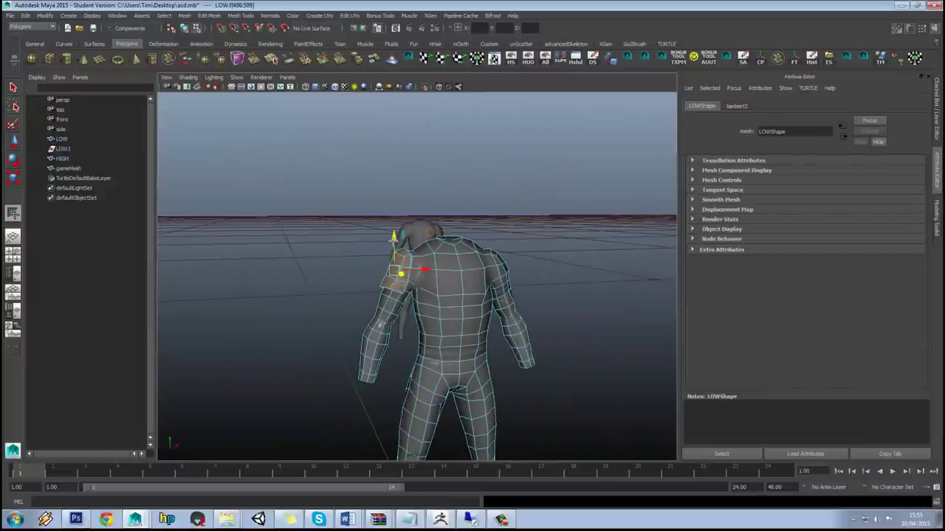
mouse_move(393, 238)
alt+mouse_down()
mouse_move(399, 244)
mouse_move(400, 235)
alt+mouse_up()
key(w)
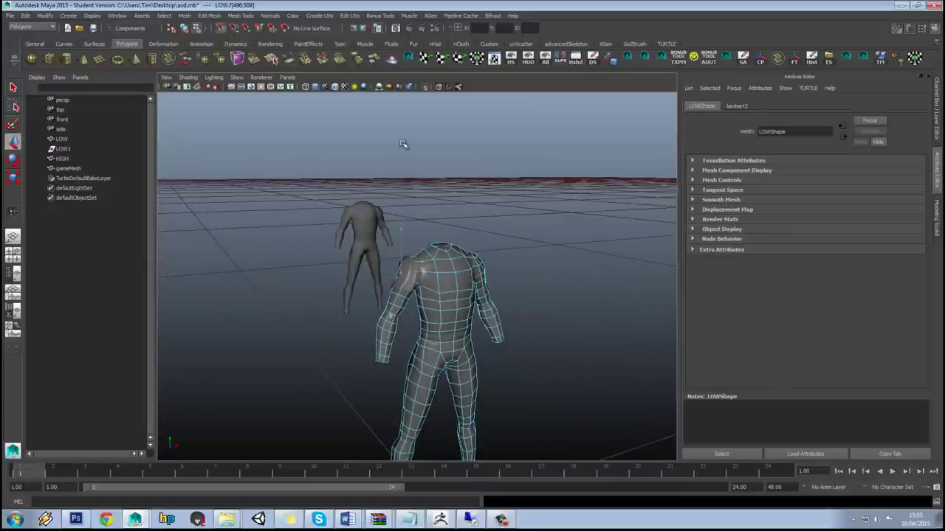
key(t)
scroll(437, 275, down, 10)
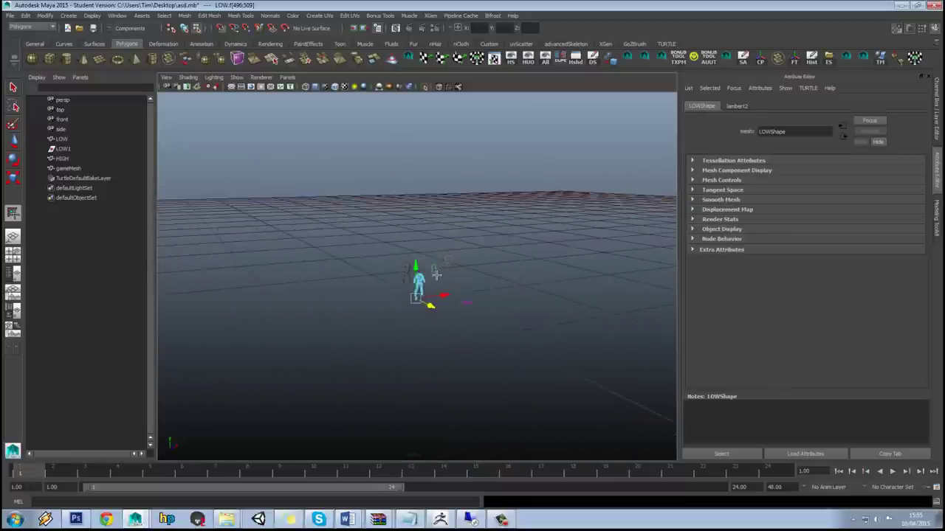
scroll(436, 275, up, 10)
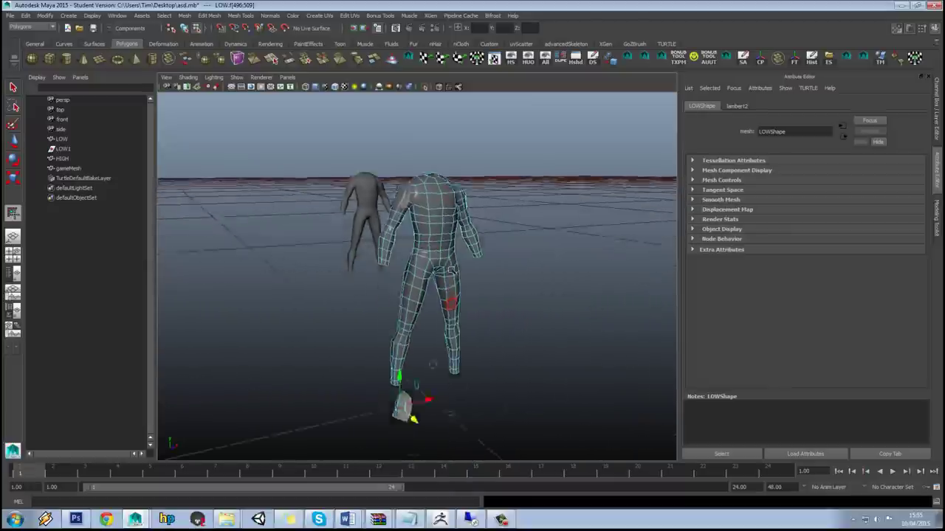
mouse_move(436, 275)
alt+mouse_down()
mouse_move(497, 285)
mouse_move(535, 276)
mouse_move(437, 286)
alt+mouse_up()
Select the matching shoulder pad faces on the HIGH mesh and move them down to overlap the detached low-poly pad
right_drag(433, 162, 405, 161)
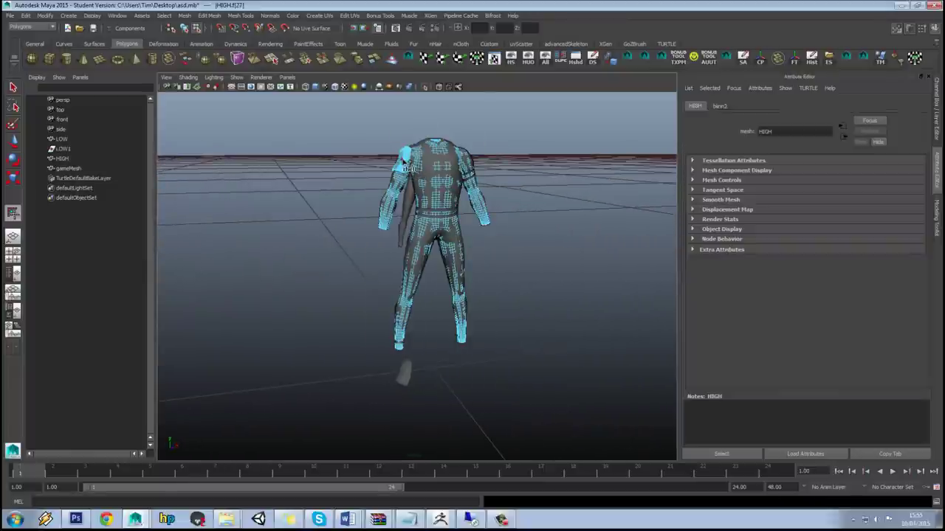
double_click(404, 166)
alt+drag(413, 167, 431, 175)
alt+right_drag(431, 176, 430, 217)
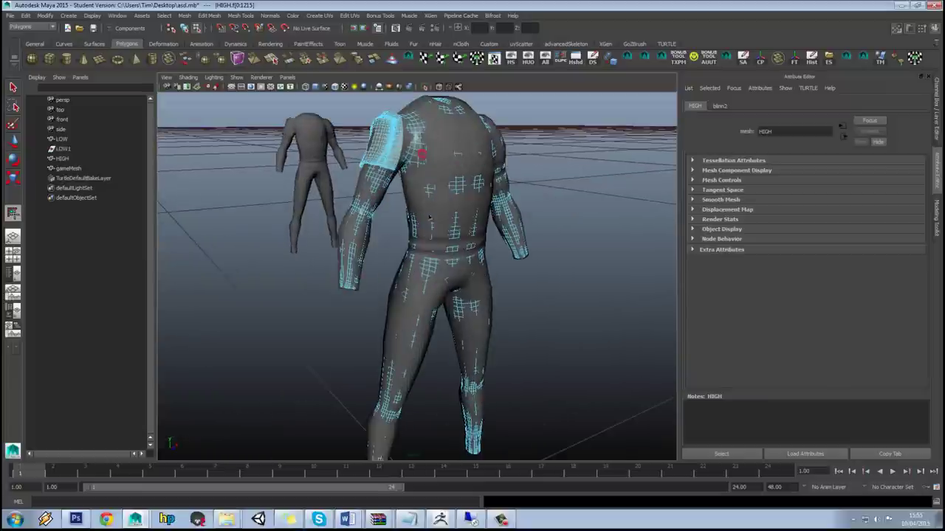
alt+drag(399, 169, 433, 210)
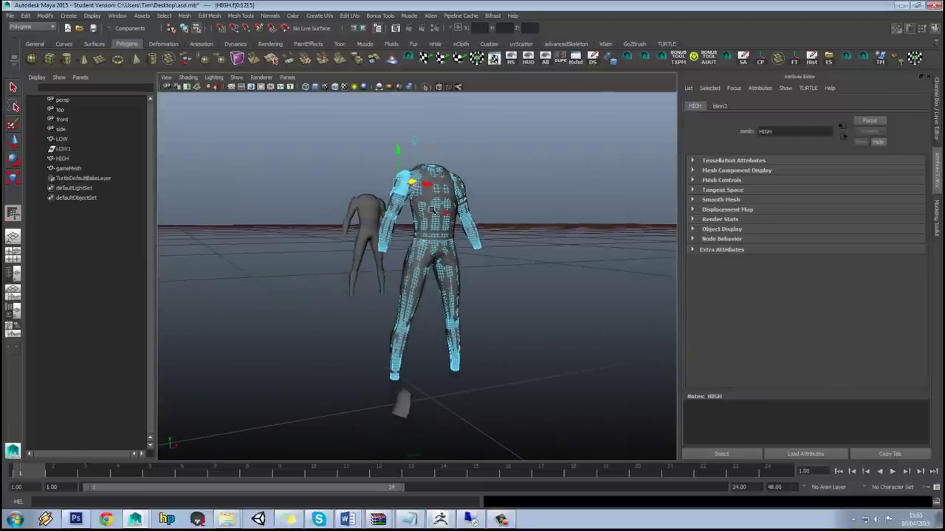
drag(398, 146, 487, 298)
alt+middle_drag(486, 298, 499, 193)
alt+right_drag(499, 194, 492, 276)
alt+drag(491, 276, 472, 282)
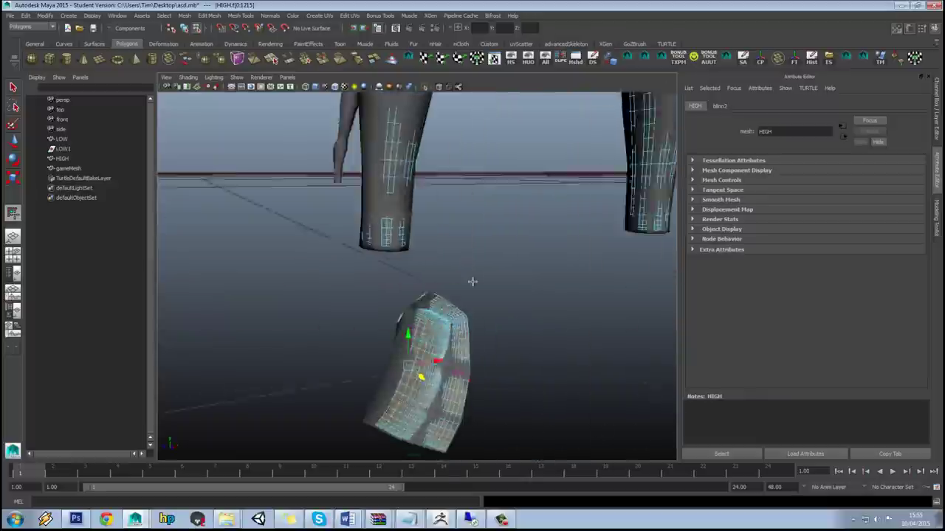
alt+right_drag(473, 282, 451, 159)
alt+middle_drag(452, 159, 456, 258)
alt+middle_drag(446, 194, 445, 217)
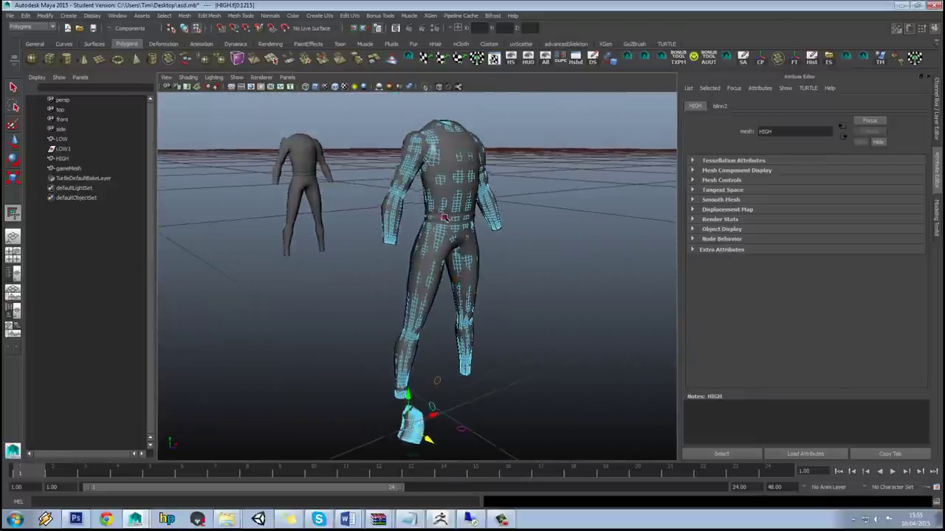
Leave face selection and select the whole LOW mesh as an object
alt+drag(441, 184, 442, 208)
right_drag(437, 150, 448, 143)
key(q)
click(416, 154)
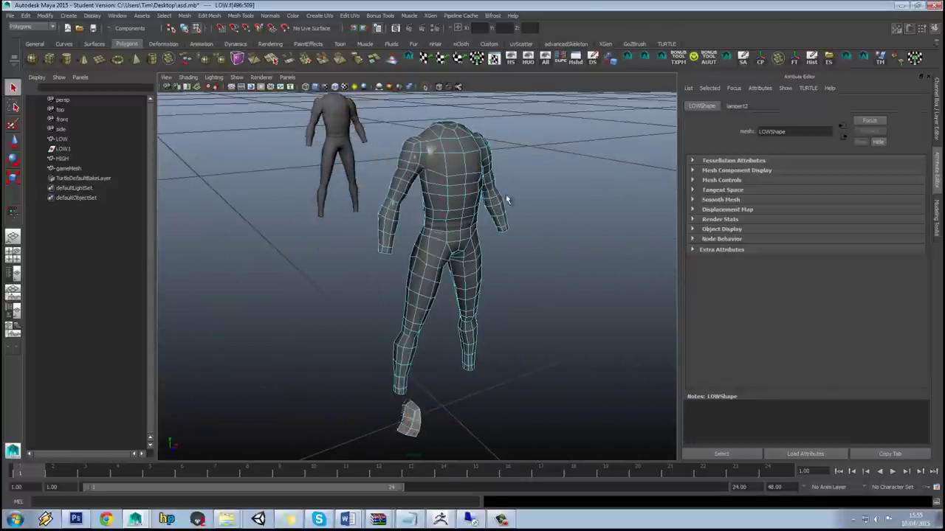
alt+drag(506, 200, 432, 183)
click(571, 176)
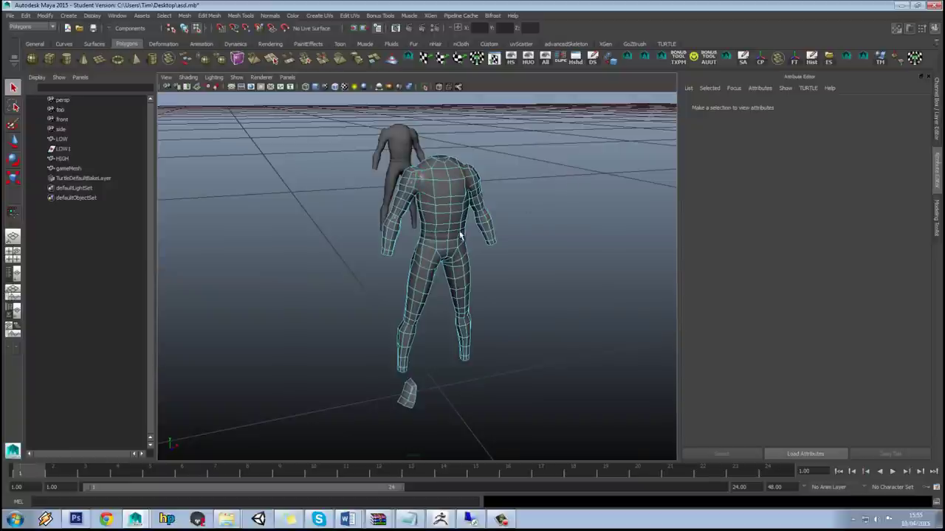
click(434, 187)
alt+drag(434, 186, 457, 188)
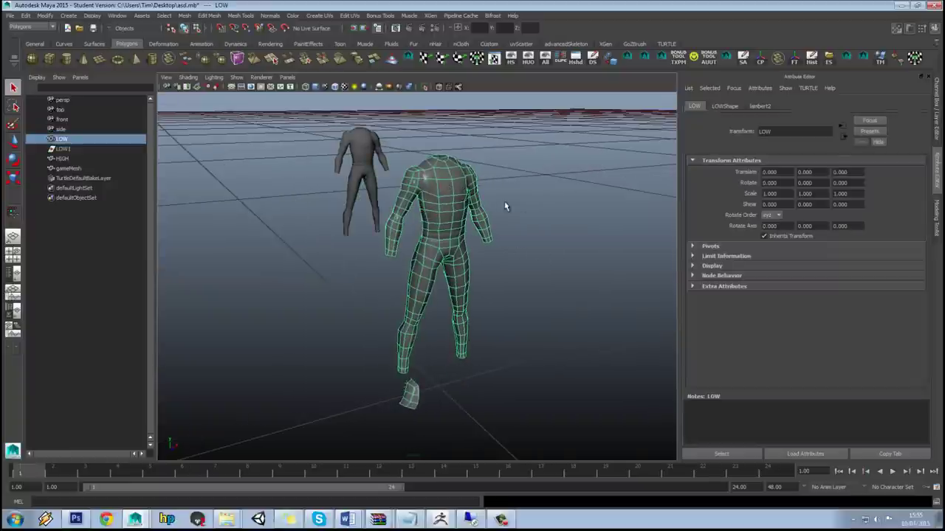
Reopen Transfer Maps, set the normal map output file to TestExplodeN2.tga and bake the map
click(880, 61)
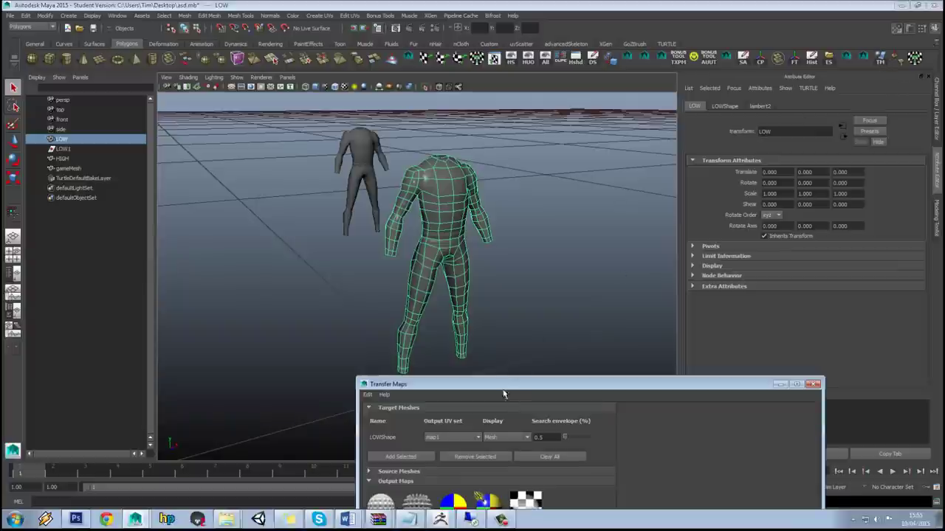
drag(510, 385, 633, 108)
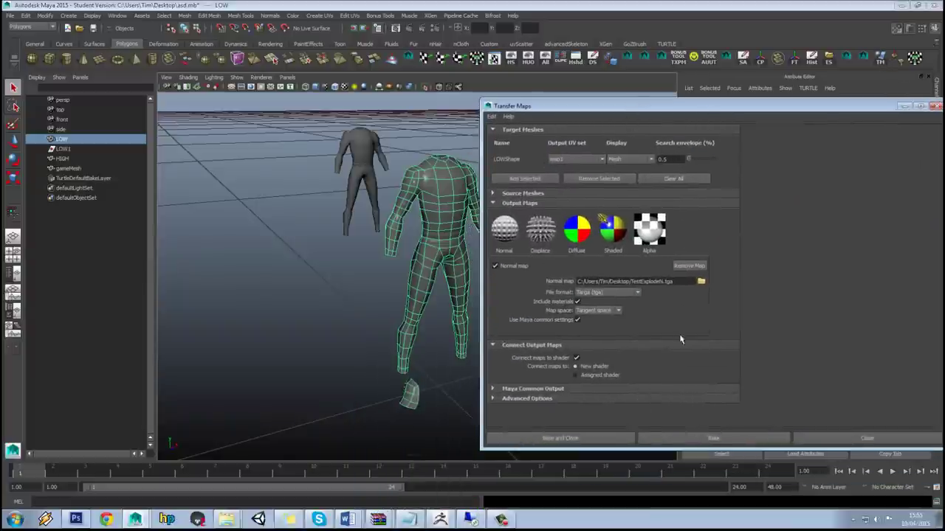
click(663, 281)
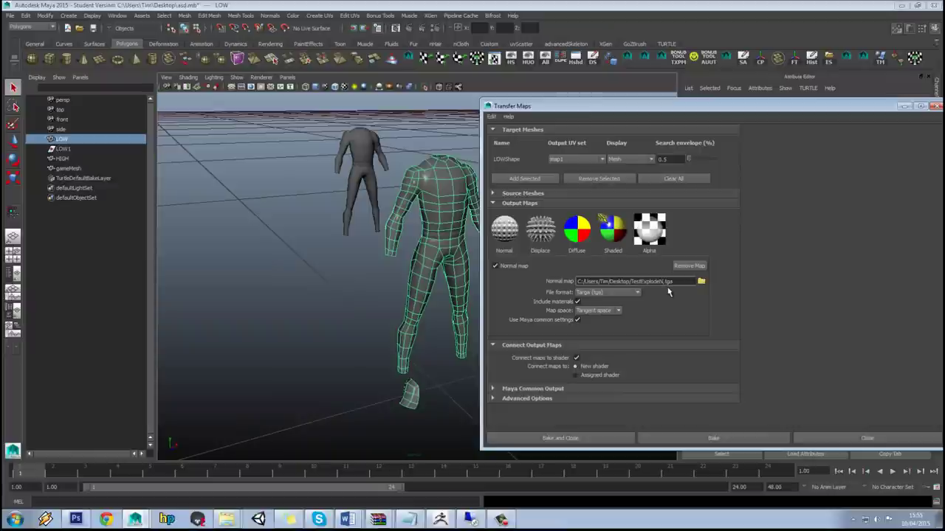
text(2)
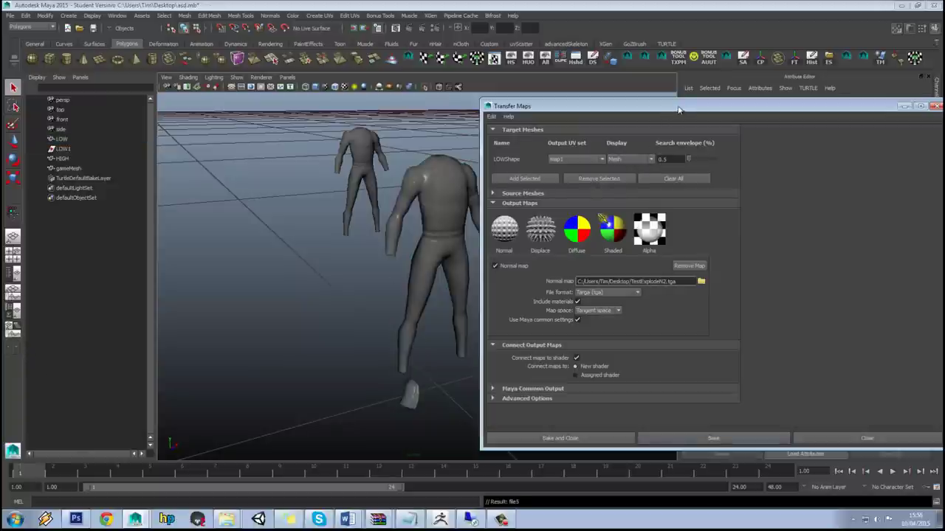
Inspect the baked LOW body and the gameMesh copy, and close the Transfer Maps window
drag(679, 110, 587, 380)
click(448, 197)
scroll(458, 218, down, 3)
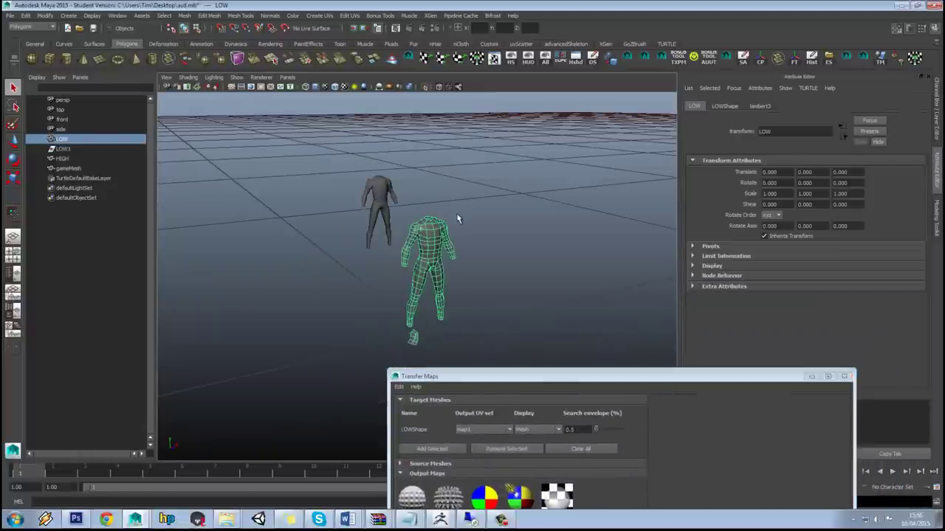
click(375, 186)
alt+middle_drag(375, 186, 506, 299)
scroll(506, 300, up, 4)
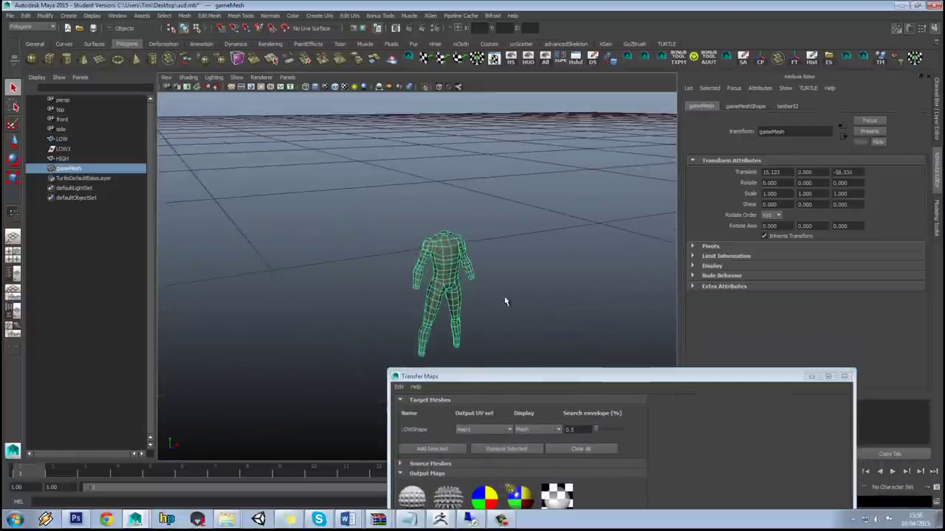
click(515, 271)
scroll(516, 271, up, 2)
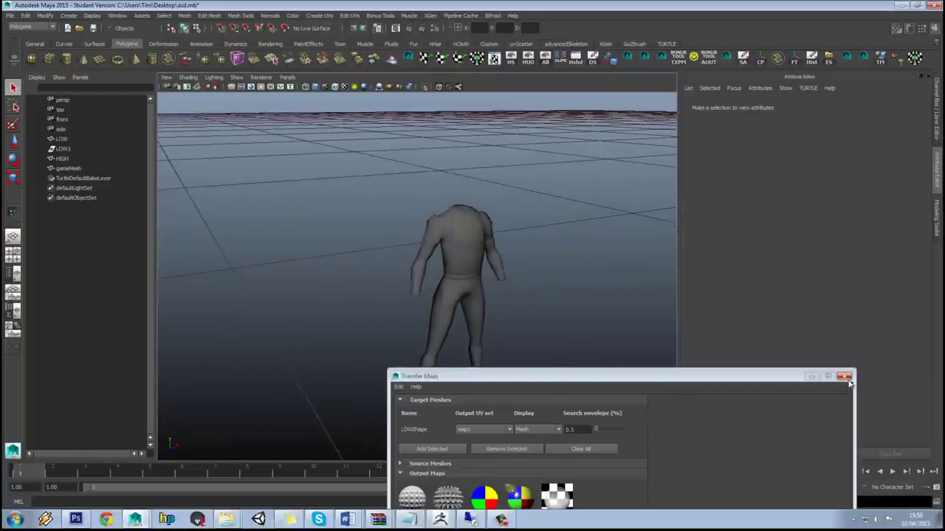
click(845, 377)
Examine the gameMesh body up close and compare it with the exploded bodies in front
click(476, 272)
key(f)
alt+drag(505, 268, 488, 310)
click(515, 270)
scroll(480, 303, up, 6)
alt+drag(437, 263, 418, 289)
alt+middle_drag(418, 289, 428, 329)
scroll(437, 313, down, 12)
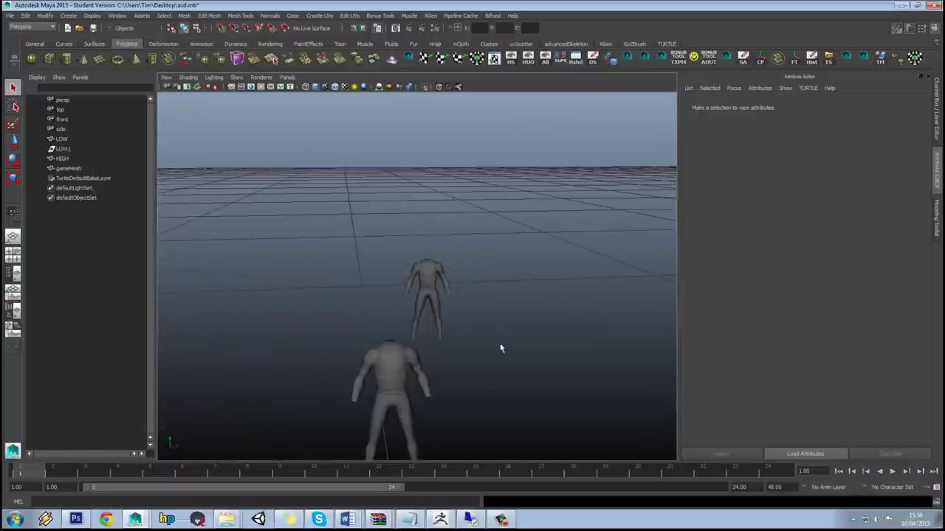
Move the baked LOW mesh sideways along X to about 19.4, away from the HIGH mesh
alt+middle_drag(500, 347, 477, 299)
scroll(477, 300, up, 5)
click(400, 221)
scroll(415, 223, down, 8)
alt+drag(414, 223, 417, 246)
alt+middle_drag(418, 246, 407, 186)
key(w)
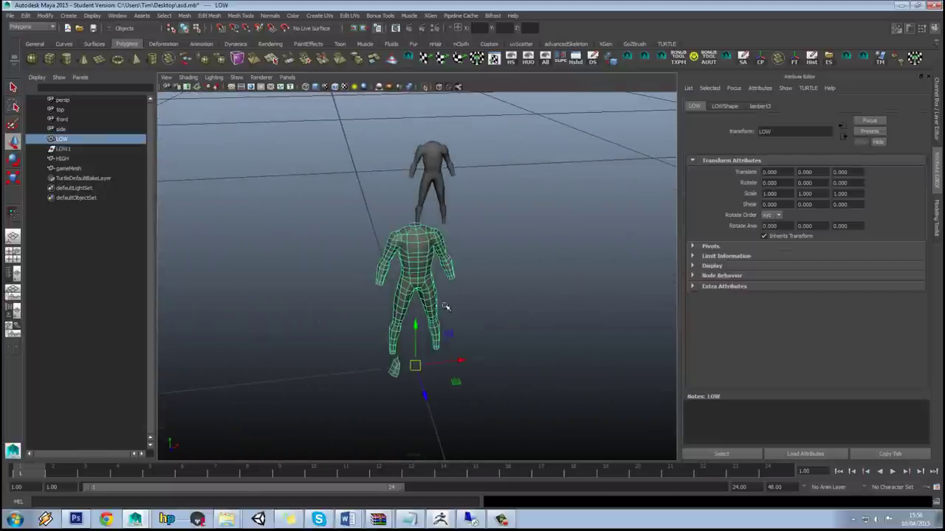
drag(456, 362, 569, 350)
click(599, 272)
View the TestExplodeN2.tga bump texture assigned to the LOW mesh's material, and close the image viewer
scroll(599, 272, up, 8)
alt+middle_drag(598, 272, 502, 301)
click(531, 276)
scroll(531, 277, down, 5)
scroll(509, 259, up, 3)
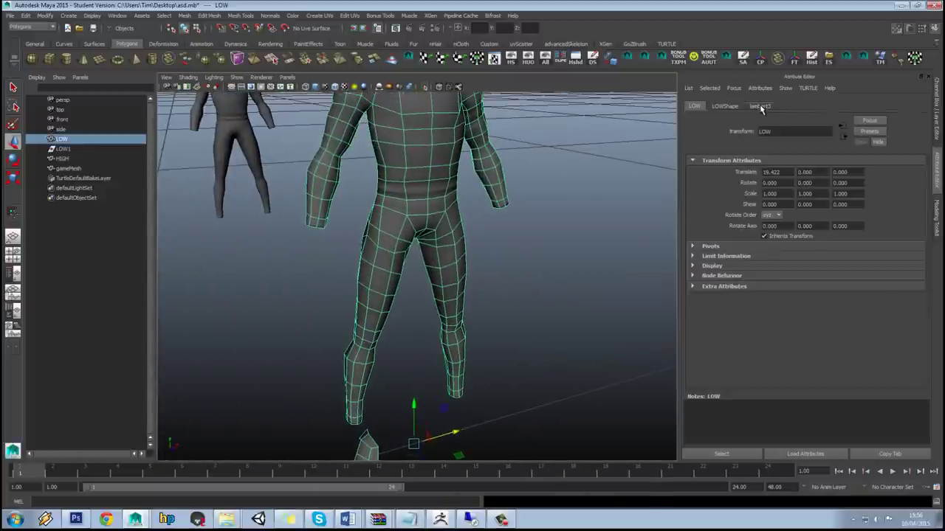
click(760, 106)
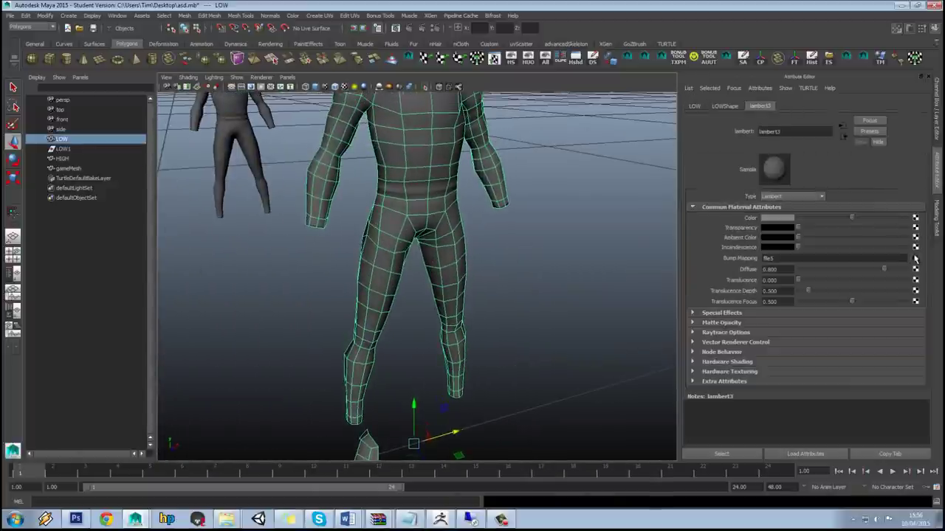
click(915, 258)
click(852, 263)
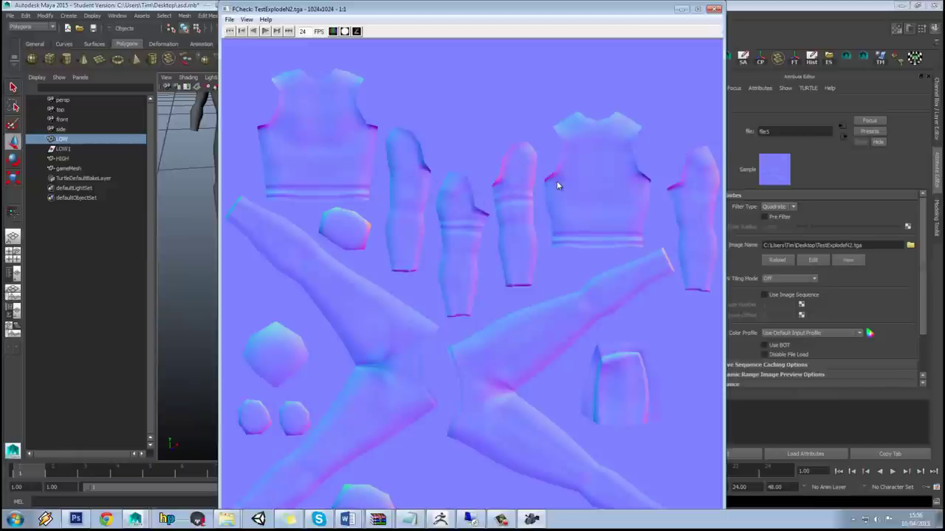
click(714, 9)
Examine the shading around the shoulder pad and upper arm on the gameMesh body
alt+drag(510, 174, 573, 238)
click(308, 177)
key(f)
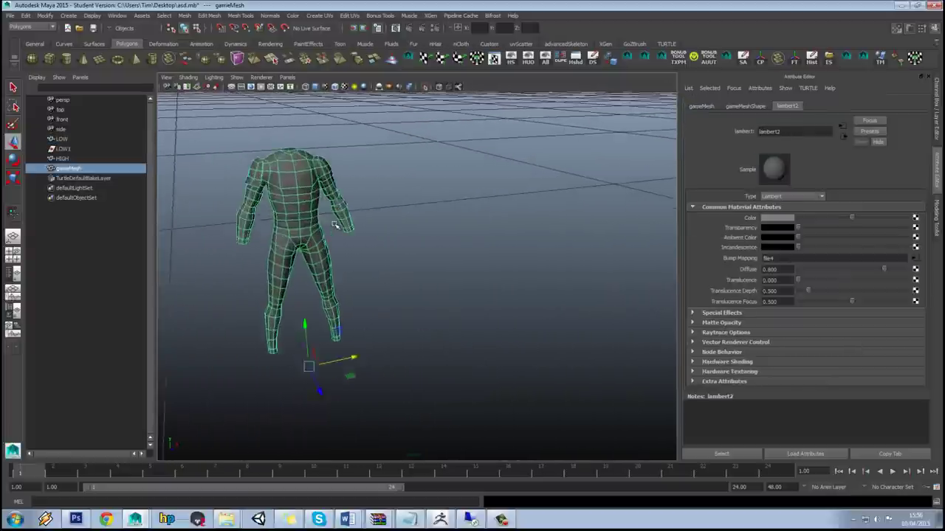
alt+drag(433, 219, 396, 185)
scroll(396, 186, up, 5)
alt+middle_drag(396, 185, 426, 283)
scroll(425, 283, up, 5)
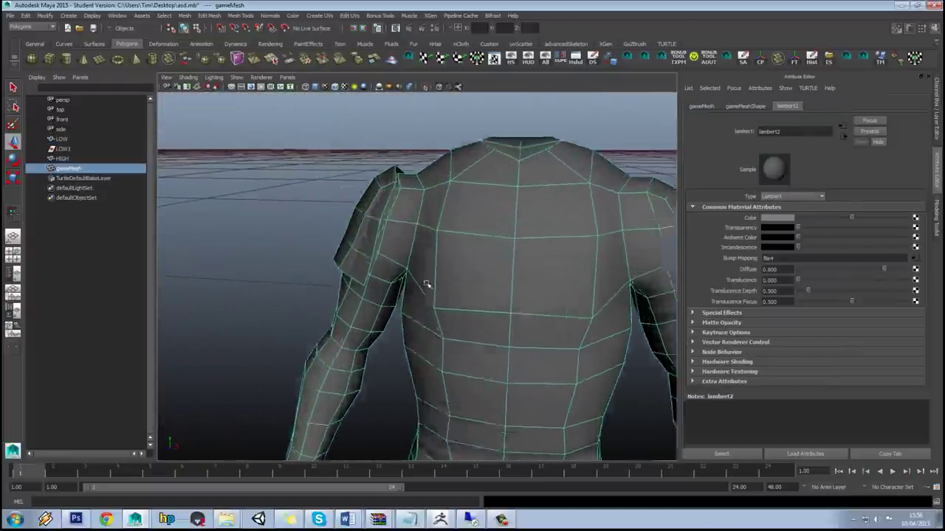
alt+drag(426, 283, 412, 276)
click(221, 159)
alt+drag(226, 158, 257, 174)
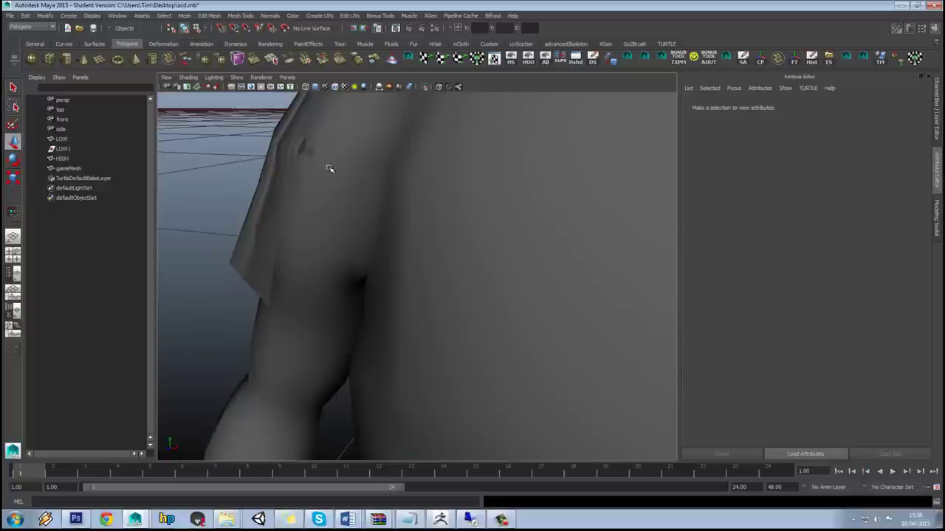
scroll(329, 169, down, 8)
alt+drag(415, 220, 471, 241)
View the TestExplodeN.tga bump texture assigned to the gameMesh material, and close the image viewer
click(472, 241)
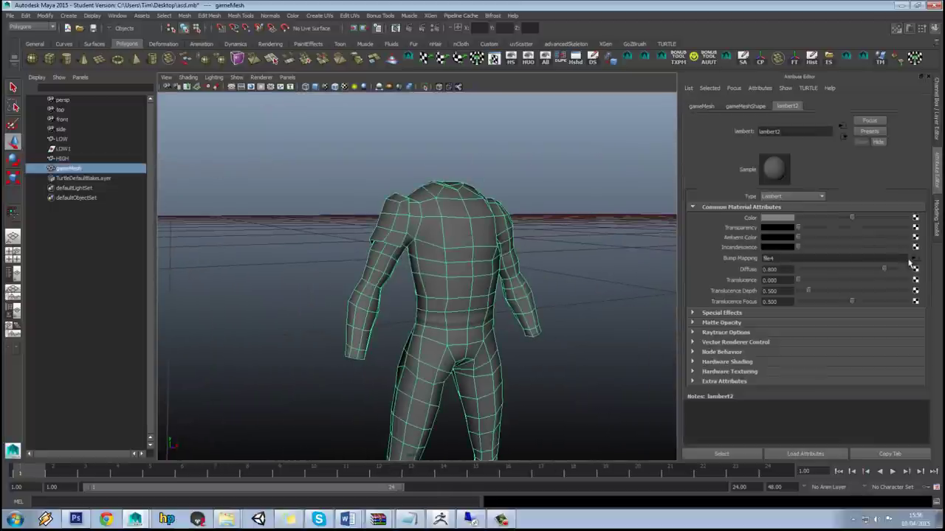
click(913, 260)
click(857, 260)
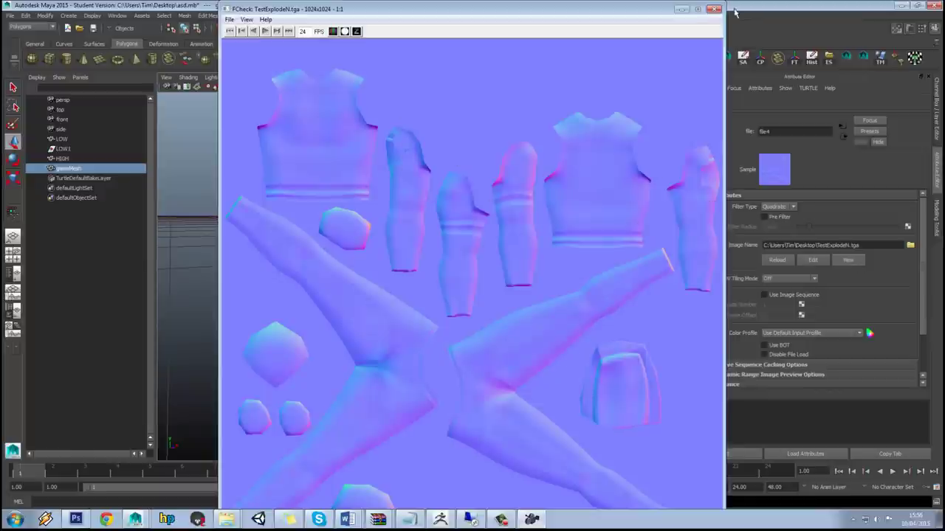
click(715, 8)
Compare the TestExplodeN.tga and TestExplodeN2.tga previews, load TestExplodeN2.tga as the gameMesh's bump texture, and deselect the mesh
click(910, 245)
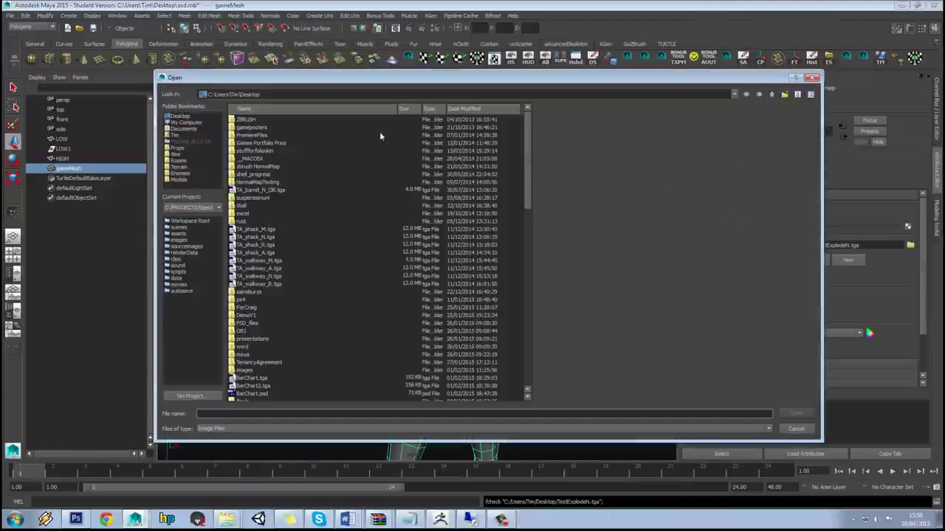
drag(527, 161, 526, 360)
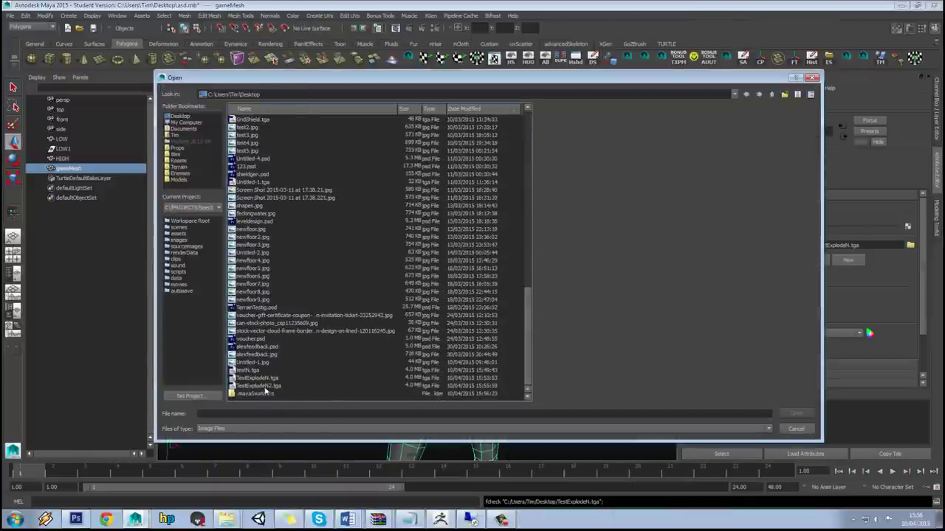
click(266, 387)
click(268, 379)
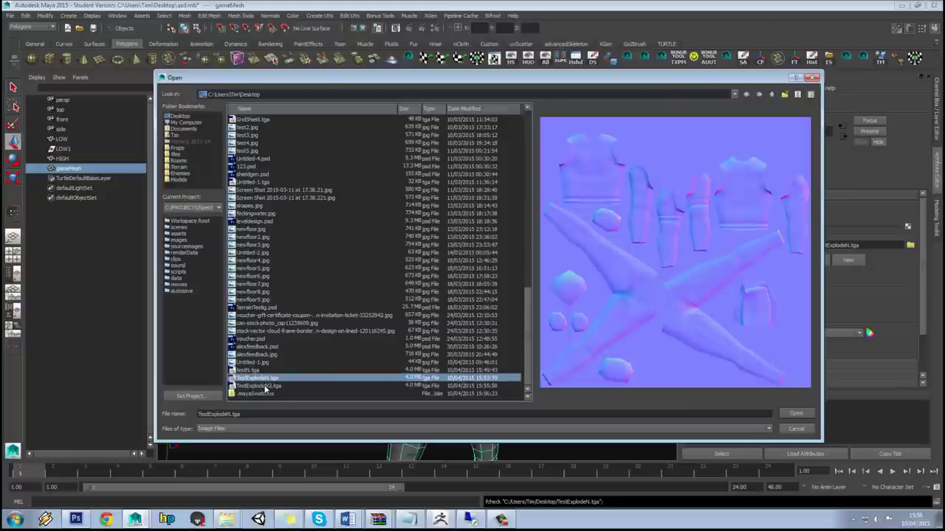
click(265, 387)
click(268, 379)
click(258, 387)
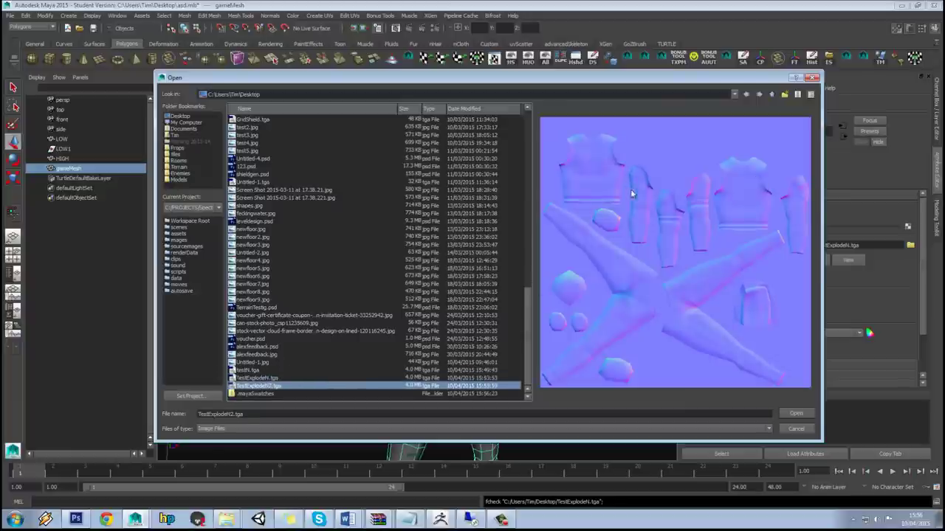
click(796, 414)
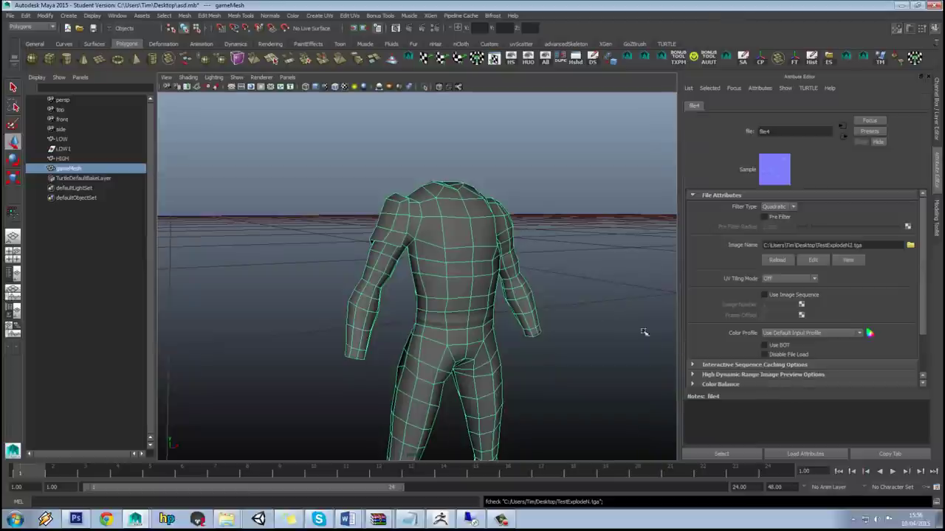
click(558, 265)
Try lifting the shoulder pad faces of the gameMesh straight up off the body, and undo the move
alt+drag(596, 258, 451, 235)
click(451, 235)
right_drag(438, 229, 413, 247)
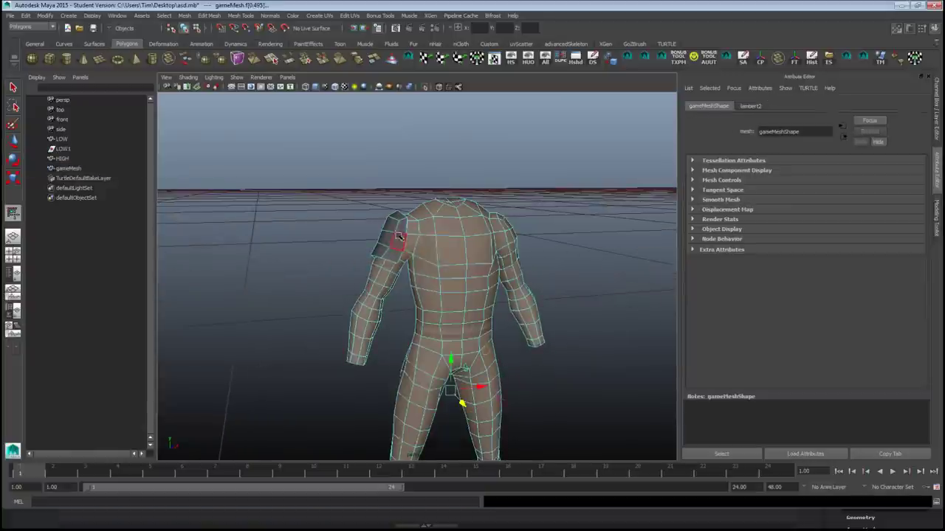
click(393, 235)
double_click(393, 235)
drag(384, 206, 375, 129)
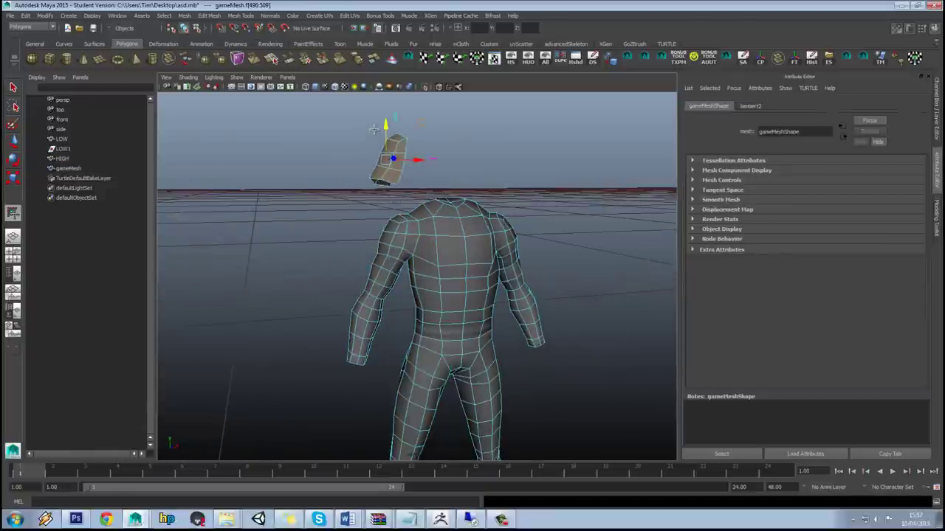
alt+drag(438, 175, 472, 179)
key(ctrl+z)
alt+drag(469, 223, 460, 222)
Examine the gameMesh, HIGH and LOW bodies together from several angles, selecting the gameMesh and the LOW mesh in turn
key(alt+Tab)
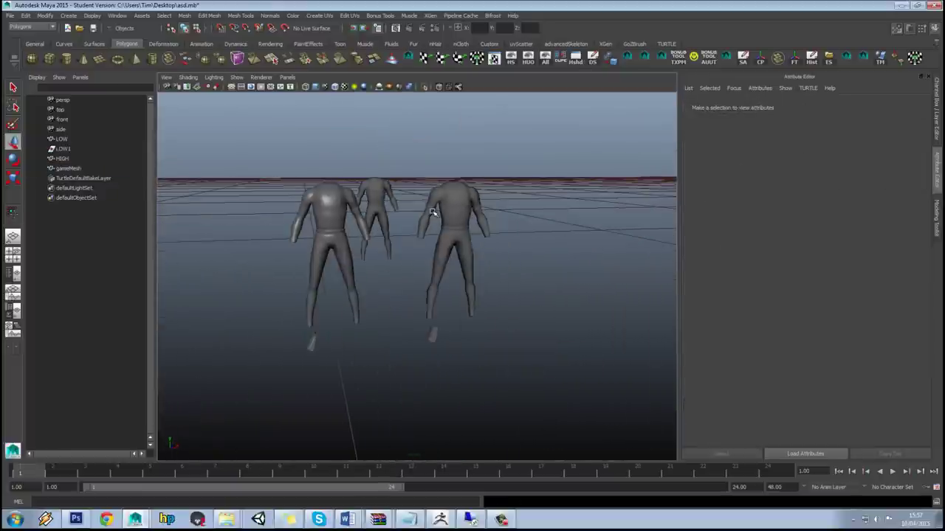
mouse_move(432, 218)
alt+mouse_down()
mouse_move(455, 211)
mouse_move(443, 216)
alt+mouse_up()
scroll(441, 222, up, 5)
scroll(455, 203, down, 6)
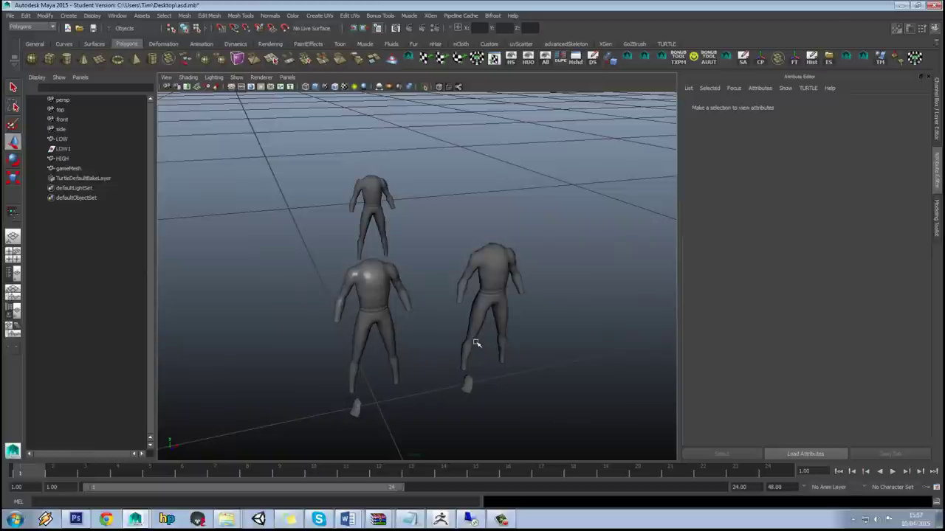
click(375, 197)
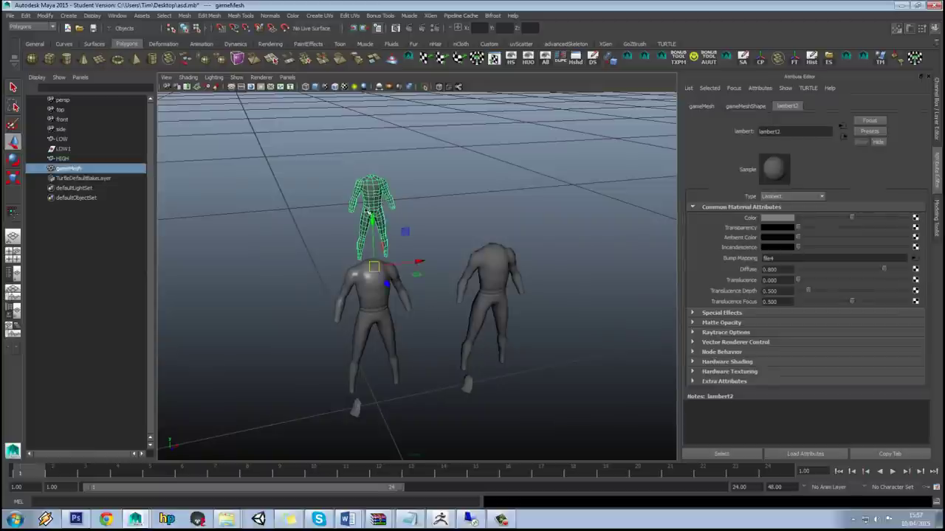
click(413, 185)
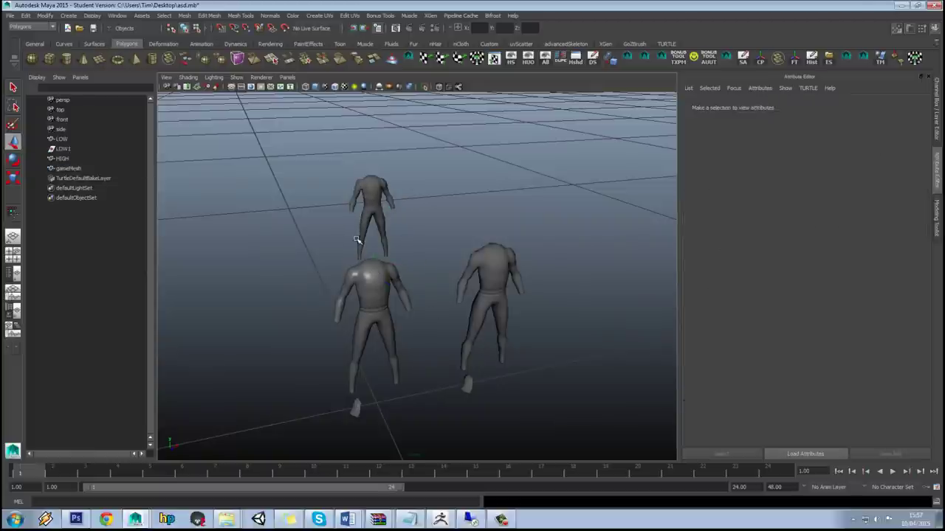
alt+drag(360, 244, 406, 260)
click(369, 214)
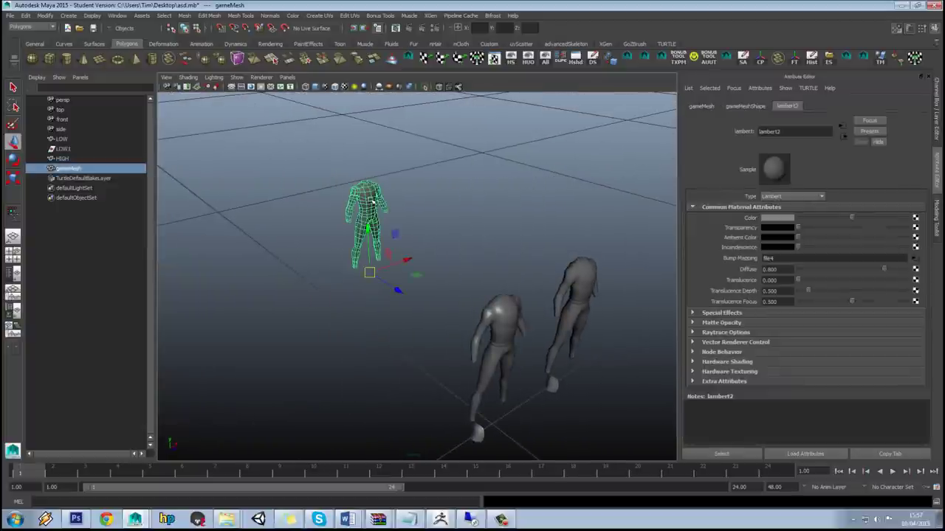
alt+drag(373, 202, 509, 222)
click(502, 225)
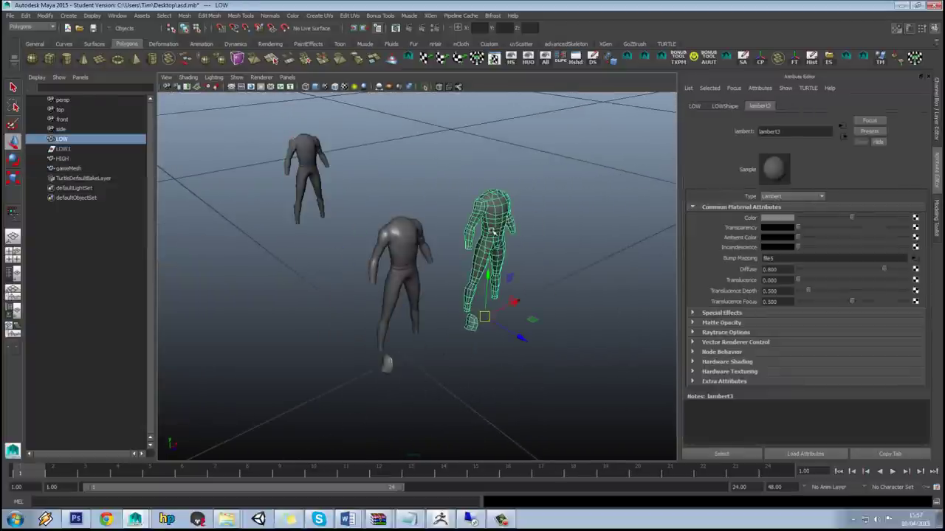